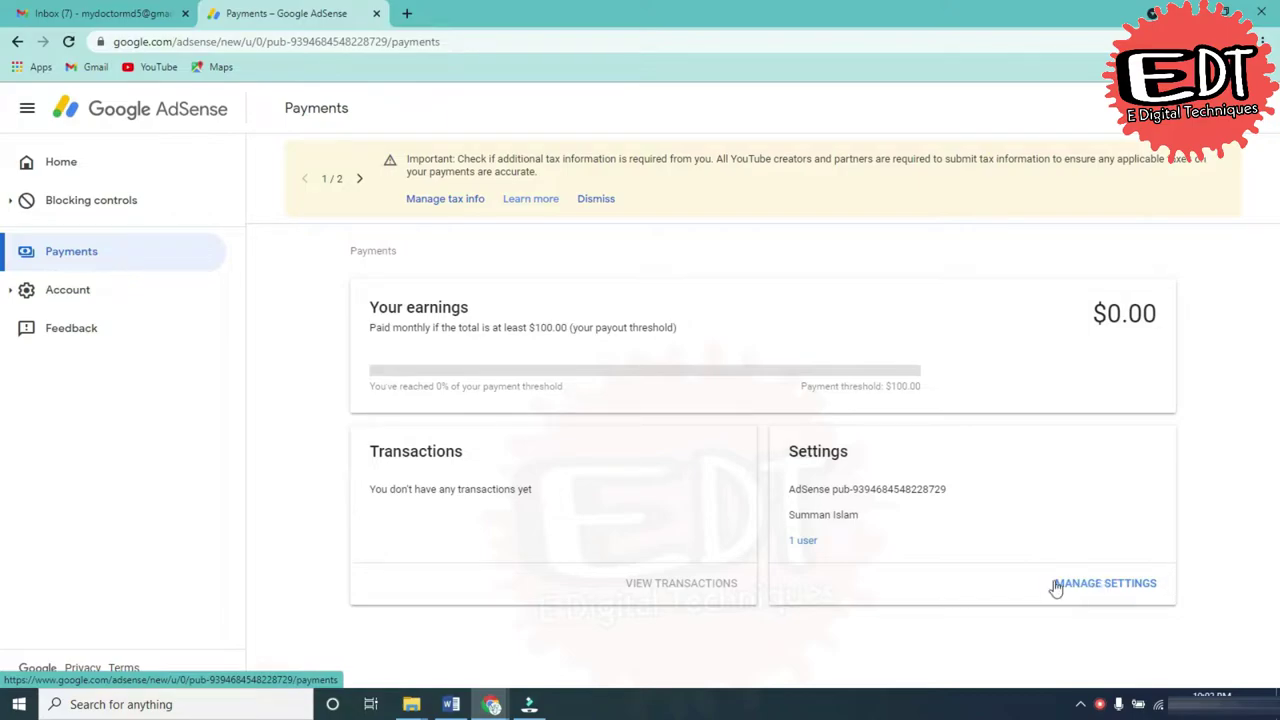
- Open the payments settings and check the country/region in the payments profile
click(1093, 588)
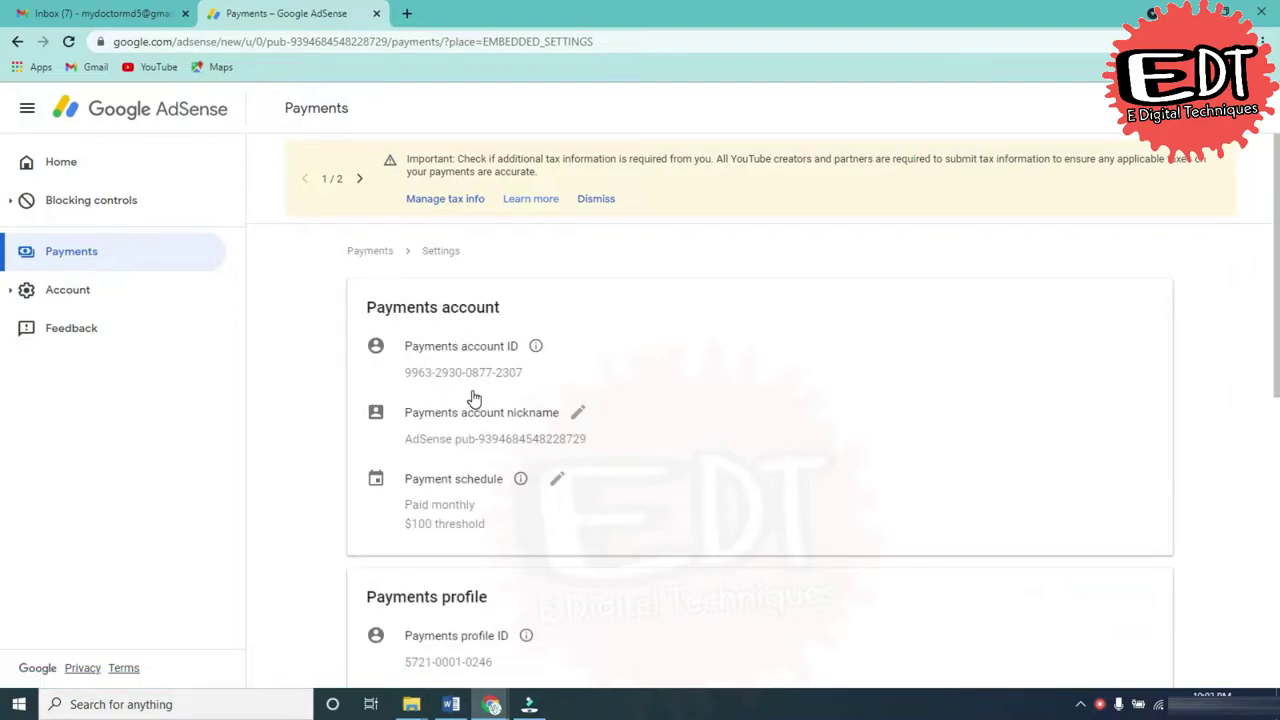
scroll(474, 395, down, 3)
scroll(474, 395, up, 1)
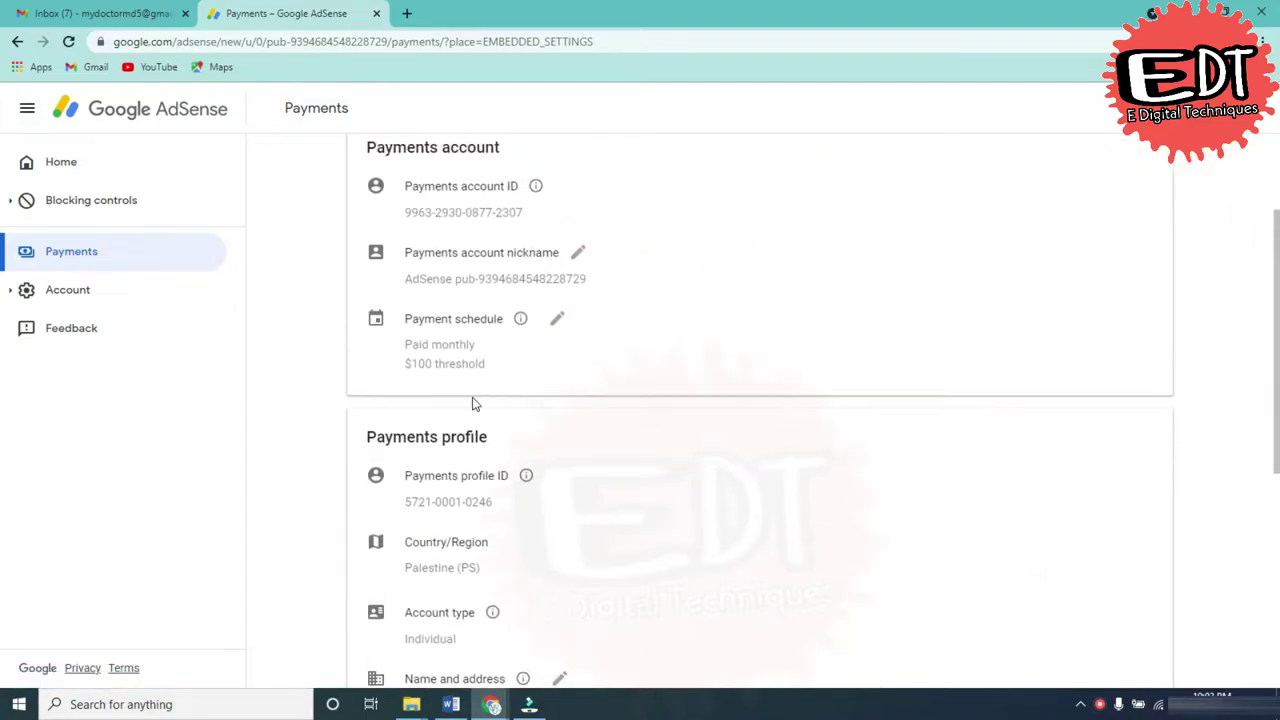
drag(406, 567, 481, 568)
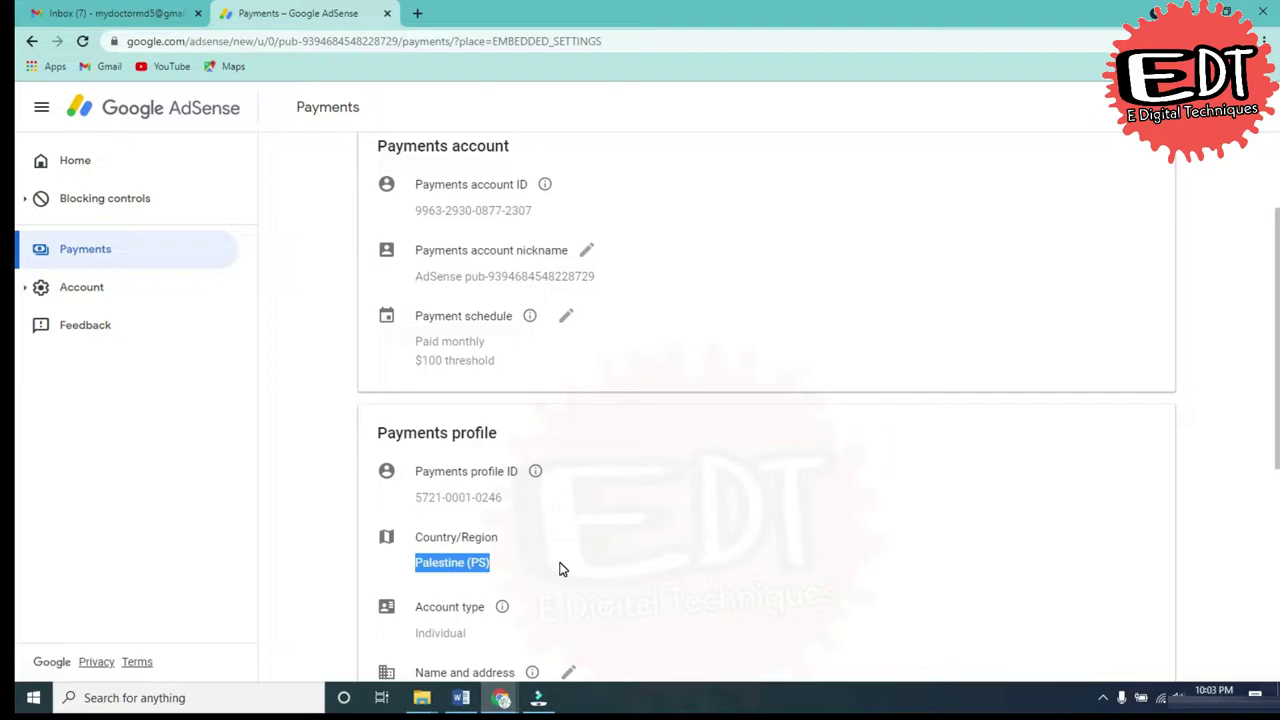
click(496, 572)
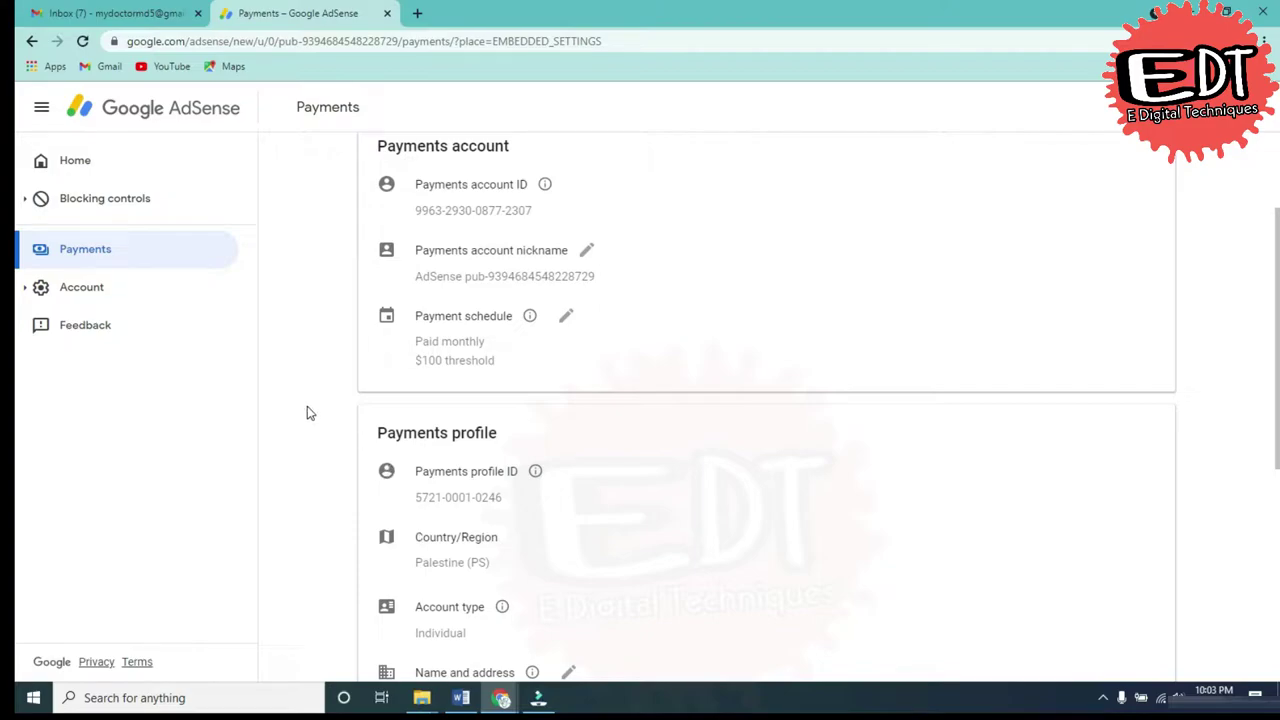
- Open the account information settings and start closing the AdSense account
click(83, 292)
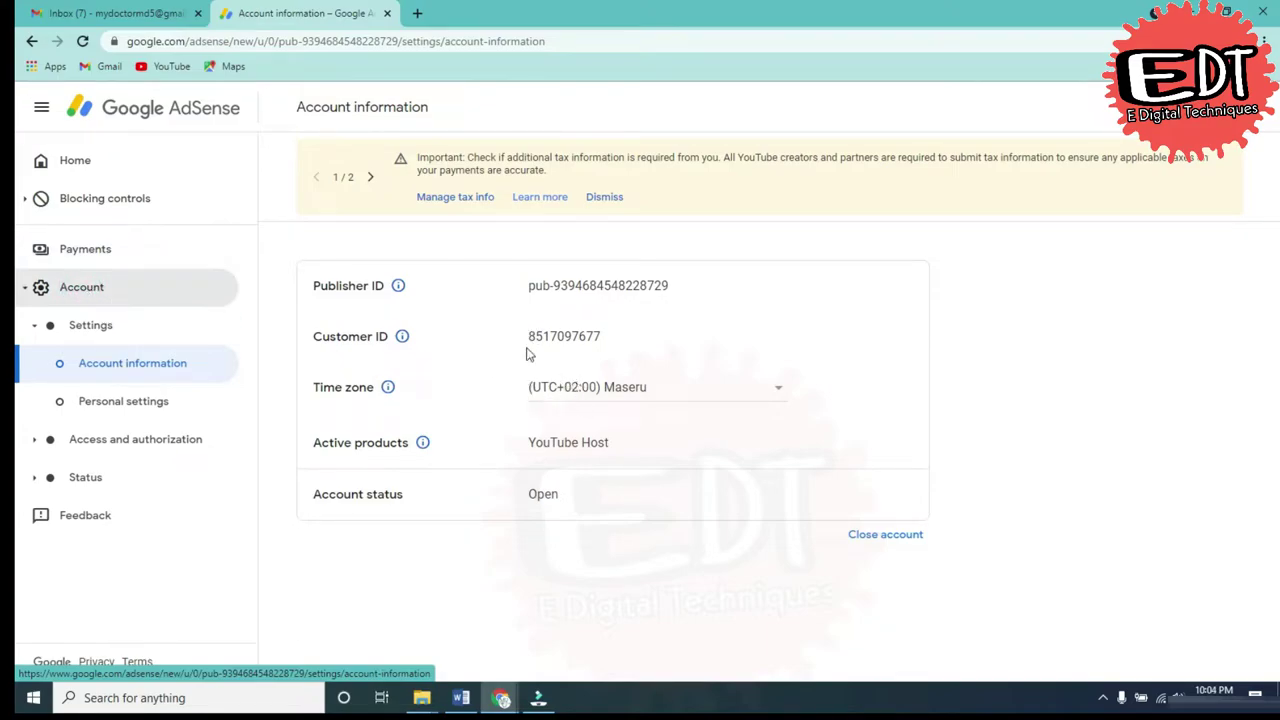
click(894, 537)
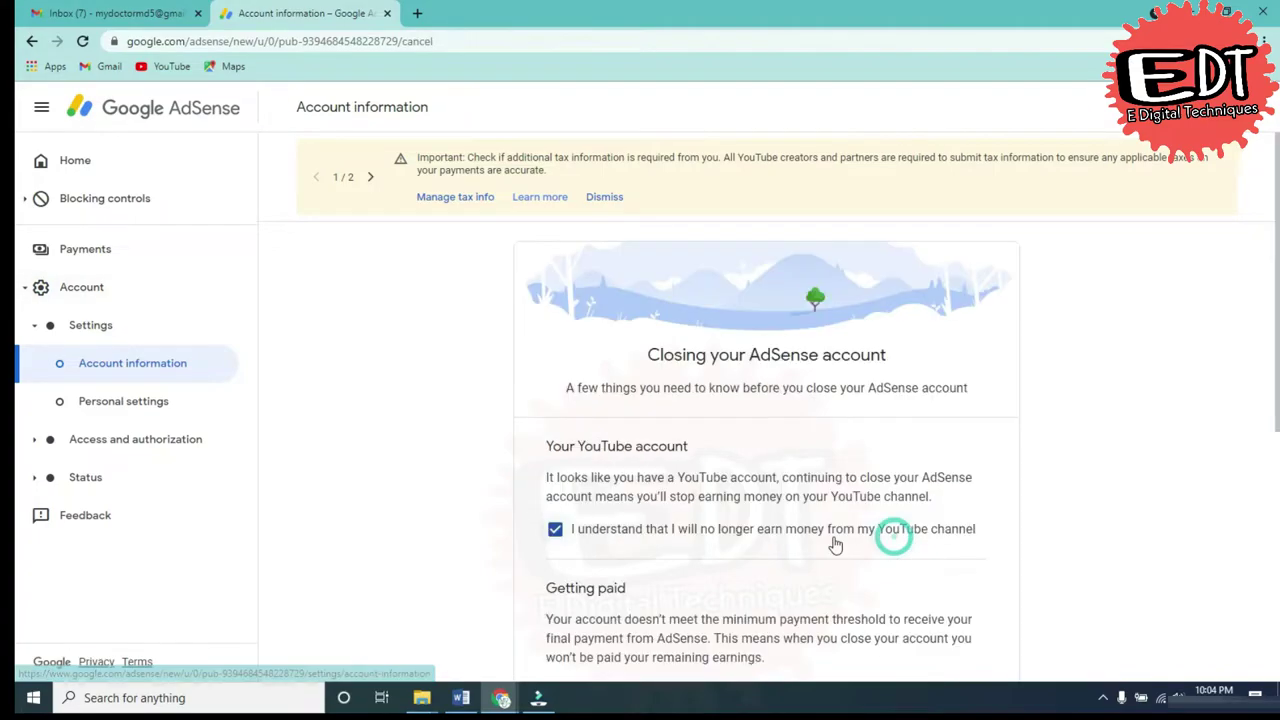
scroll(678, 408, down, 1)
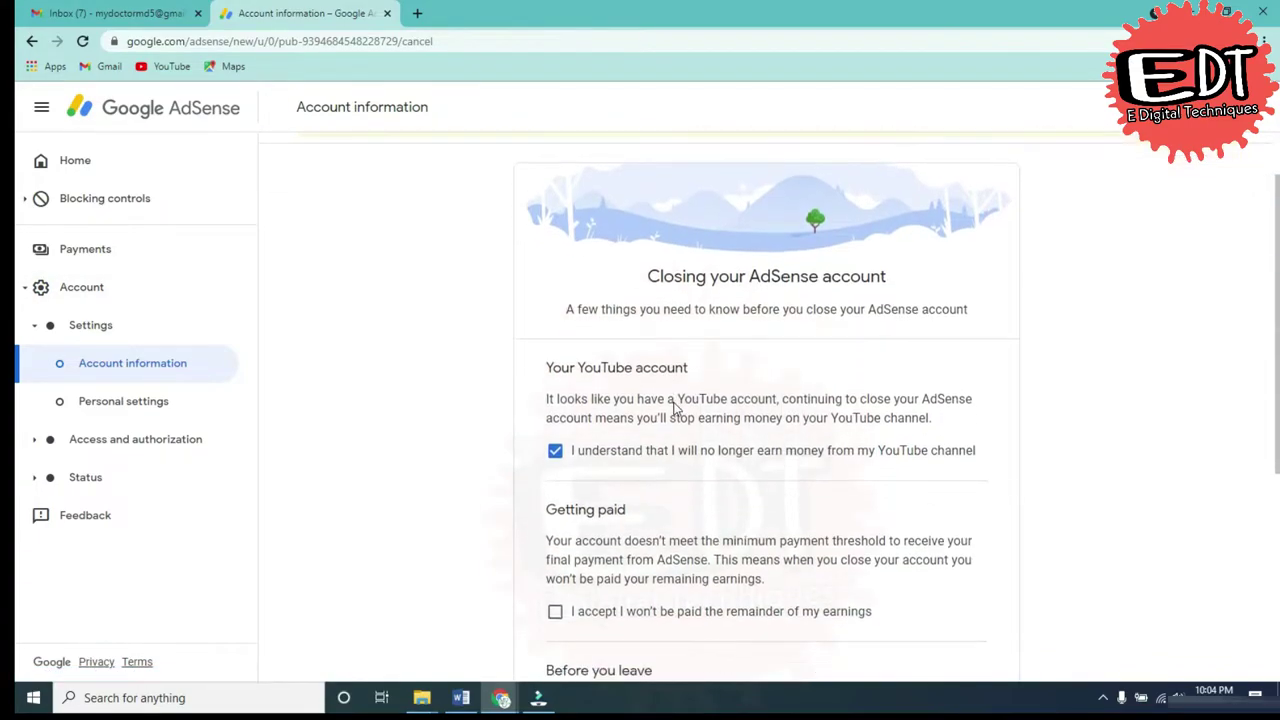
- Acknowledge in the closing form that the YouTube channel will no longer earn money
click(555, 450)
scroll(578, 414, down, 2)
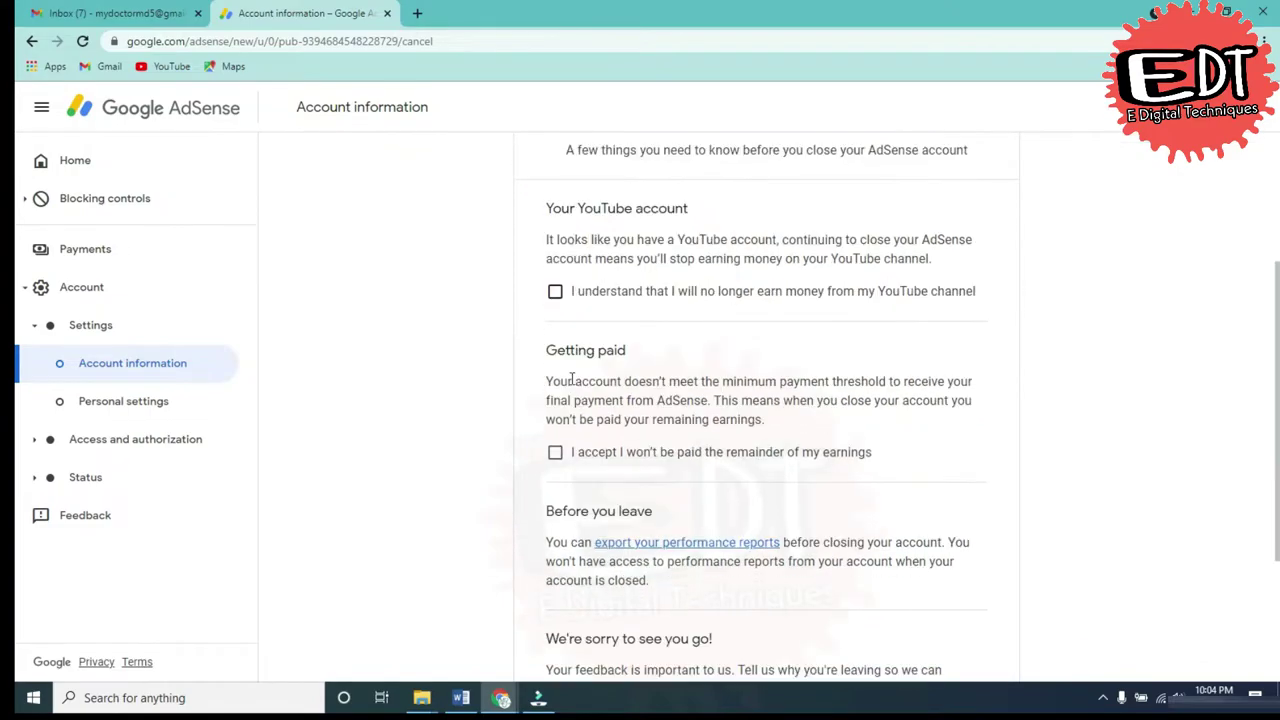
drag(591, 240, 692, 241)
drag(629, 293, 940, 296)
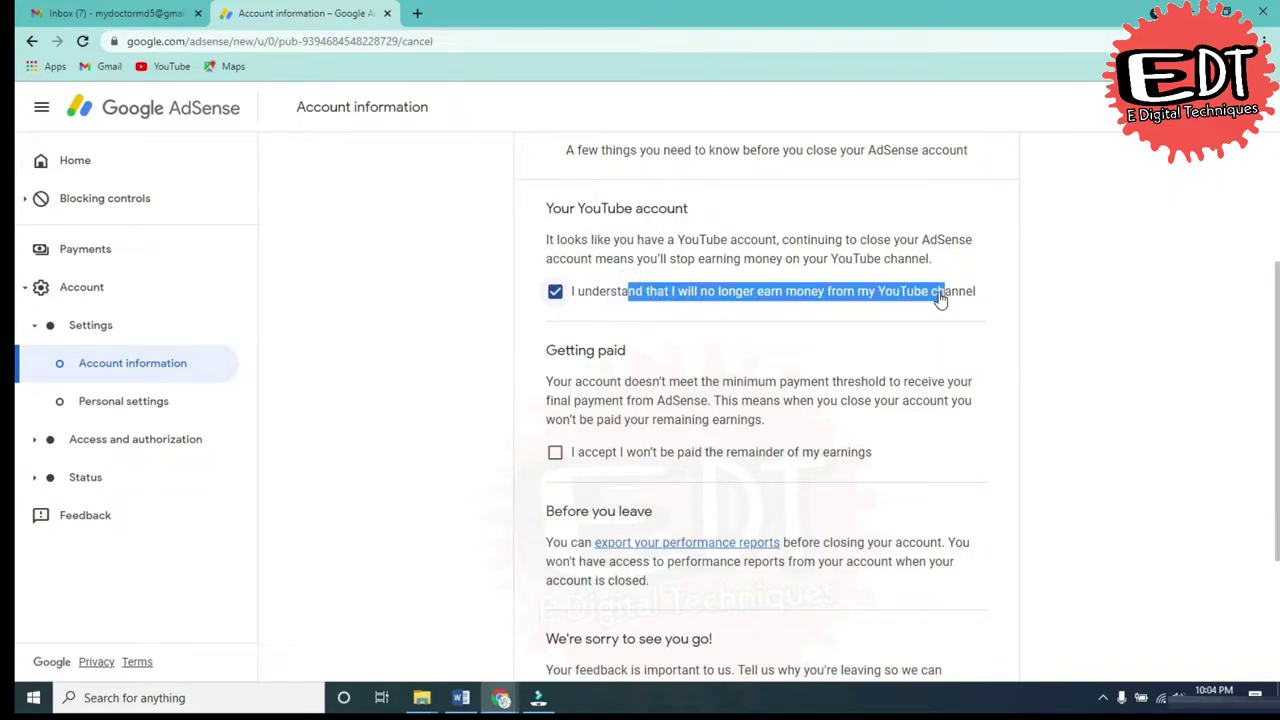
click(572, 299)
click(557, 298)
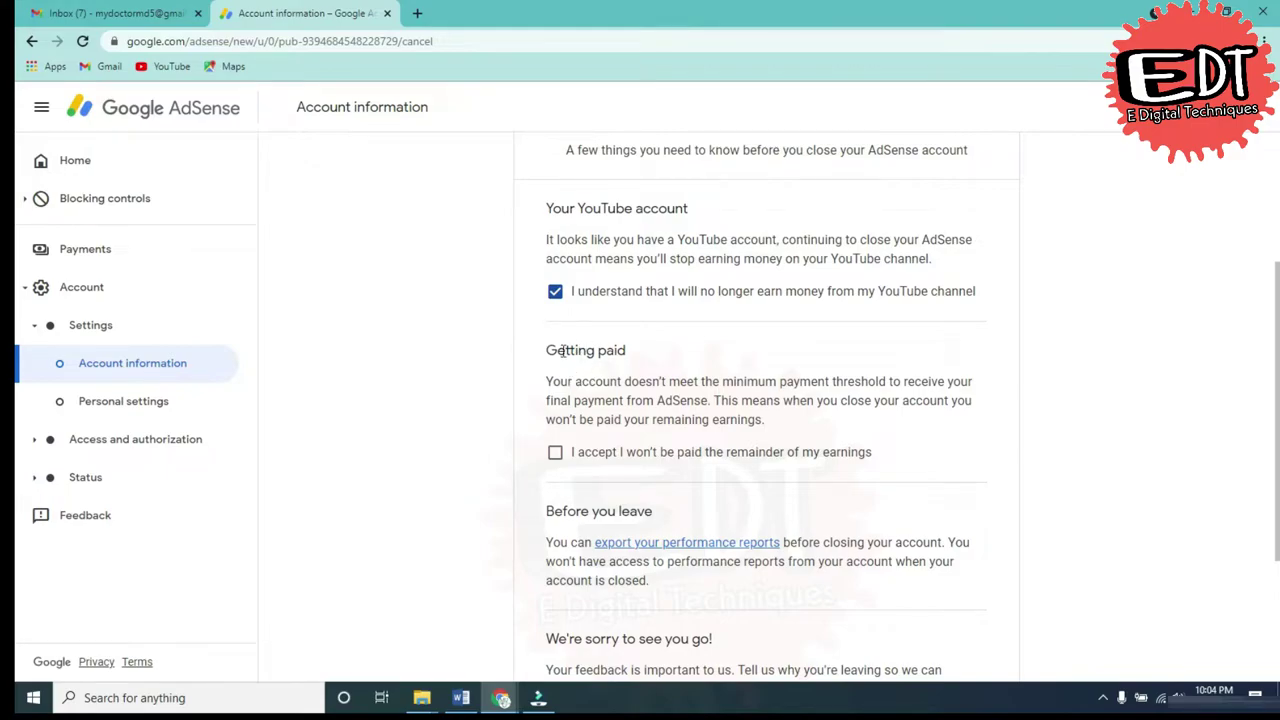
- Accept in the Getting paid section that the remainder of the earnings won't be paid
drag(557, 349, 629, 354)
click(592, 385)
click(556, 454)
click(489, 514)
- Give Other as the reason for leaving, accept the AdSense Terms and Conditions, and close the account
scroll(489, 514, down, 2)
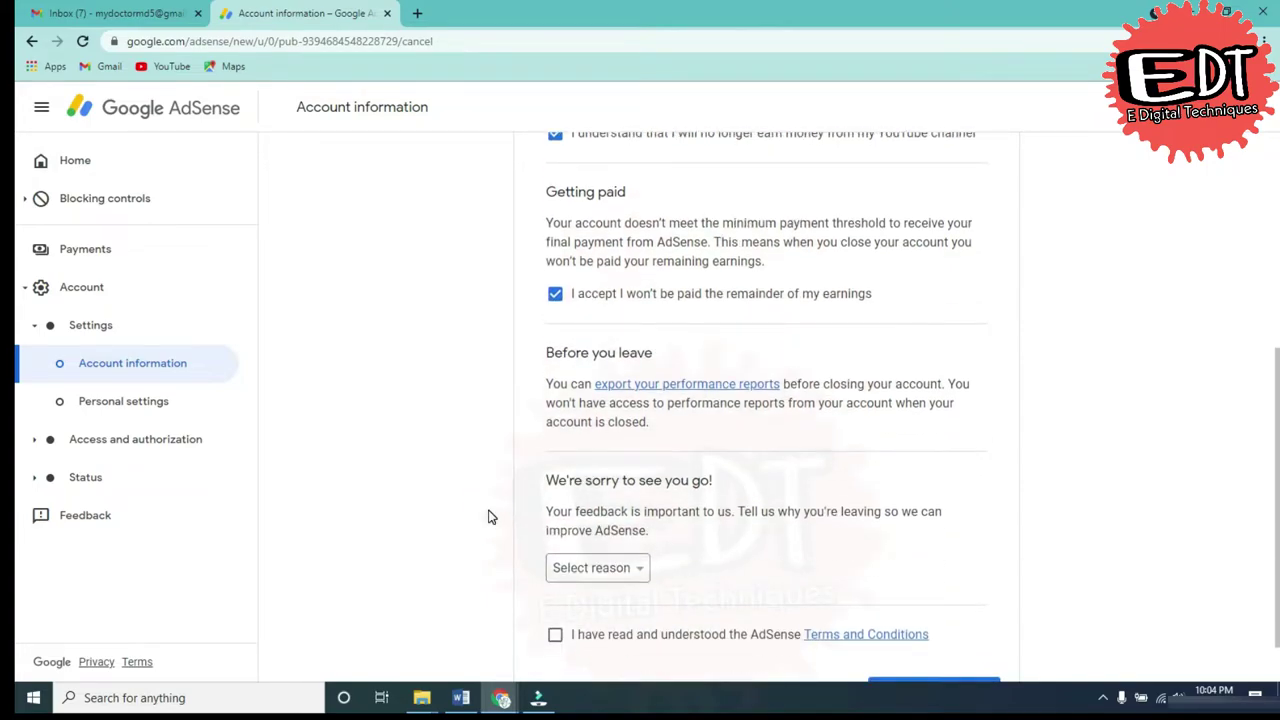
scroll(488, 516, down, 1)
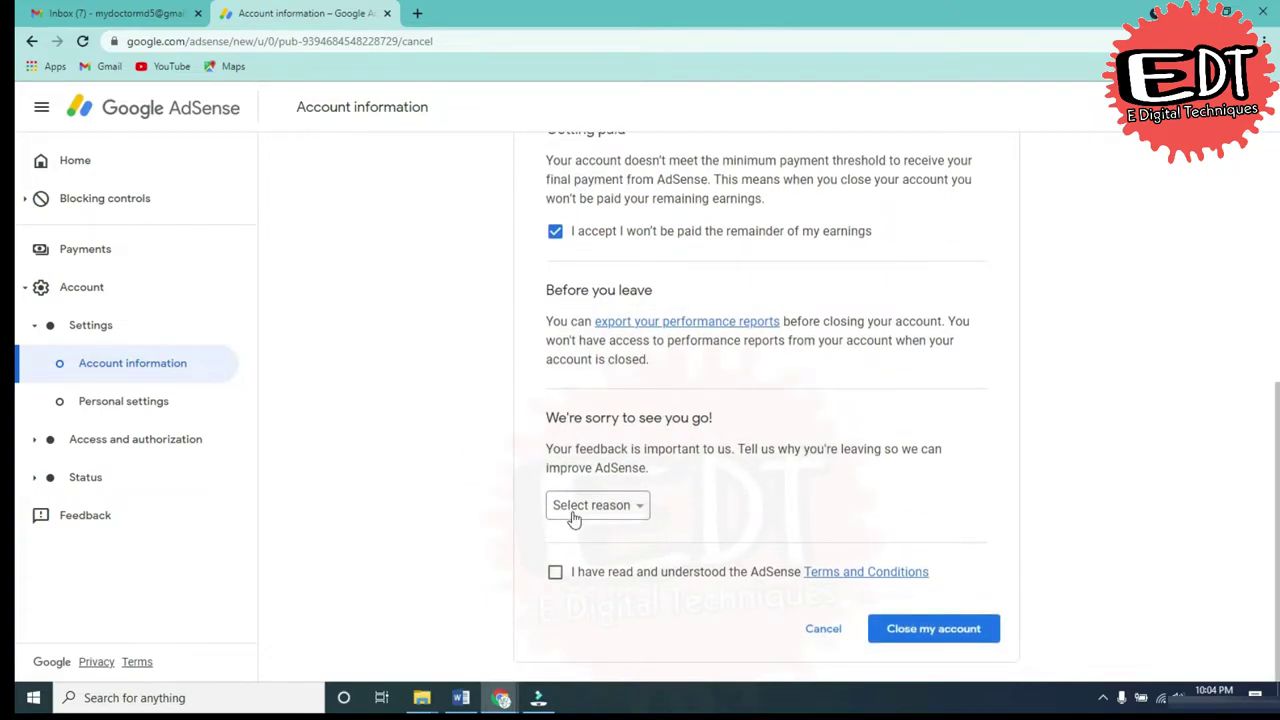
click(637, 507)
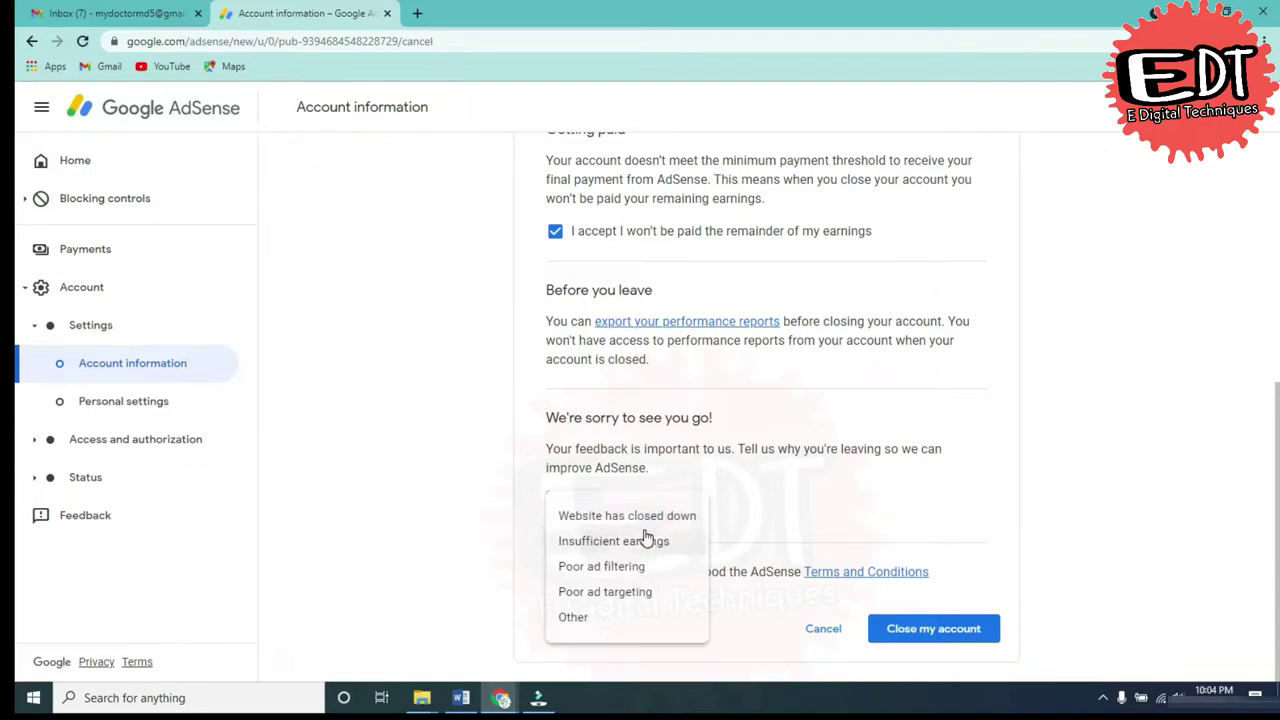
click(575, 617)
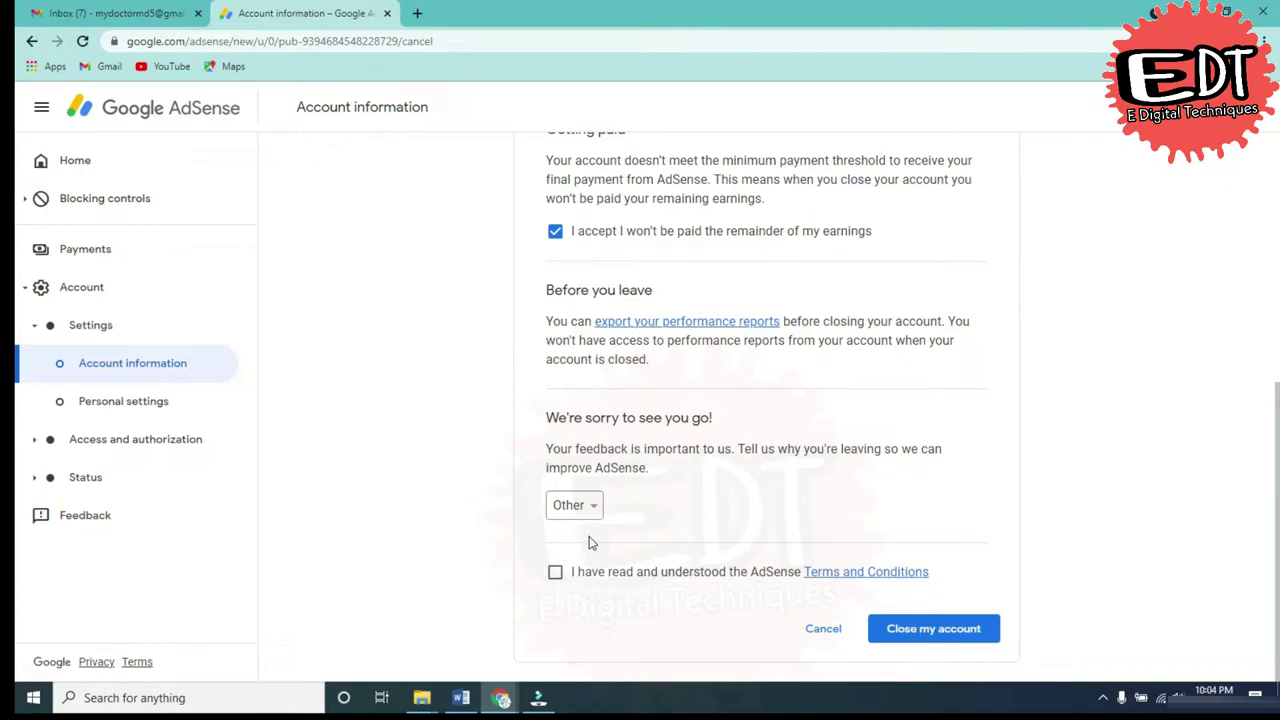
click(555, 574)
click(943, 630)
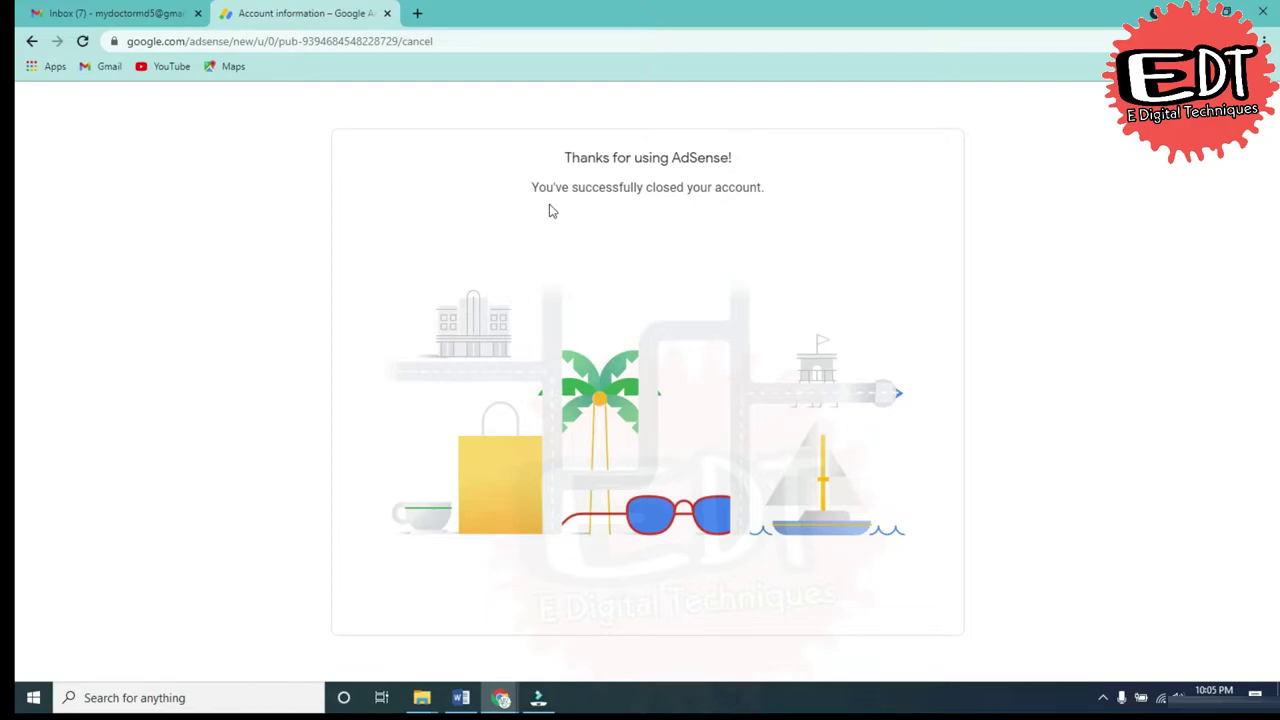
- Review the closing page, then switch to Gmail and read the Google Payments email about the AdSense cancellation and final payment
drag(533, 187, 766, 187)
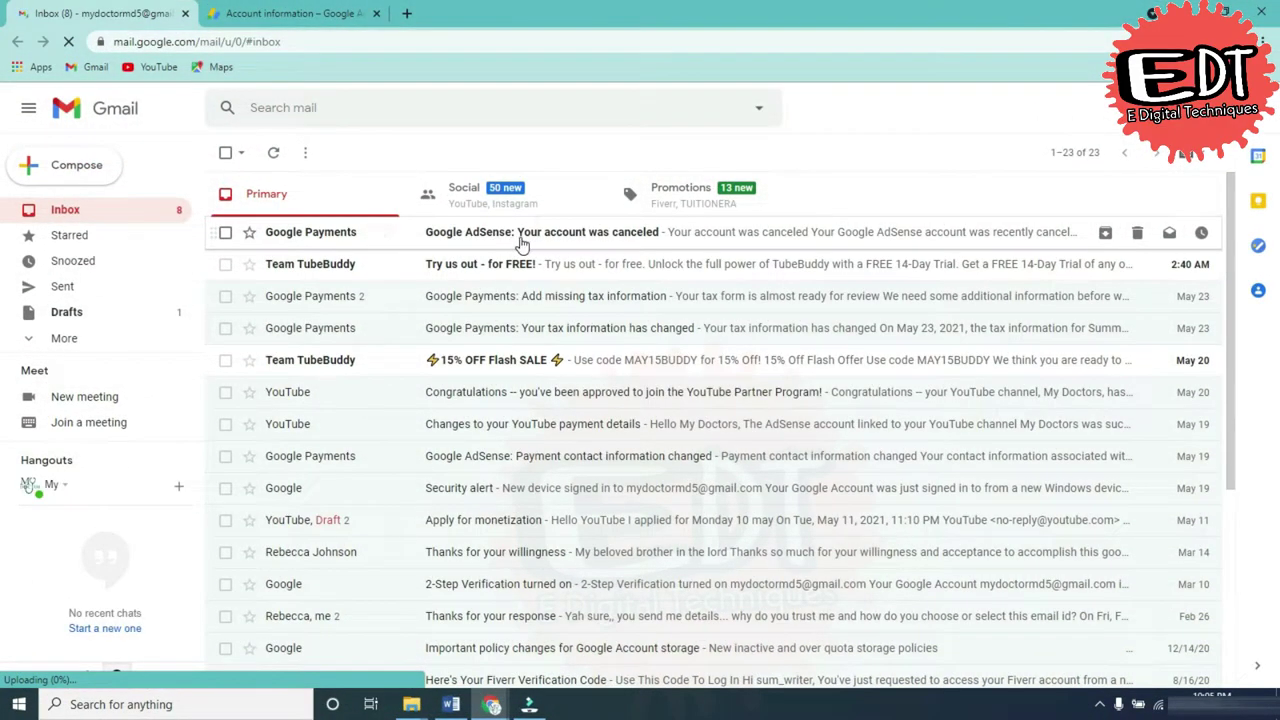
click(588, 236)
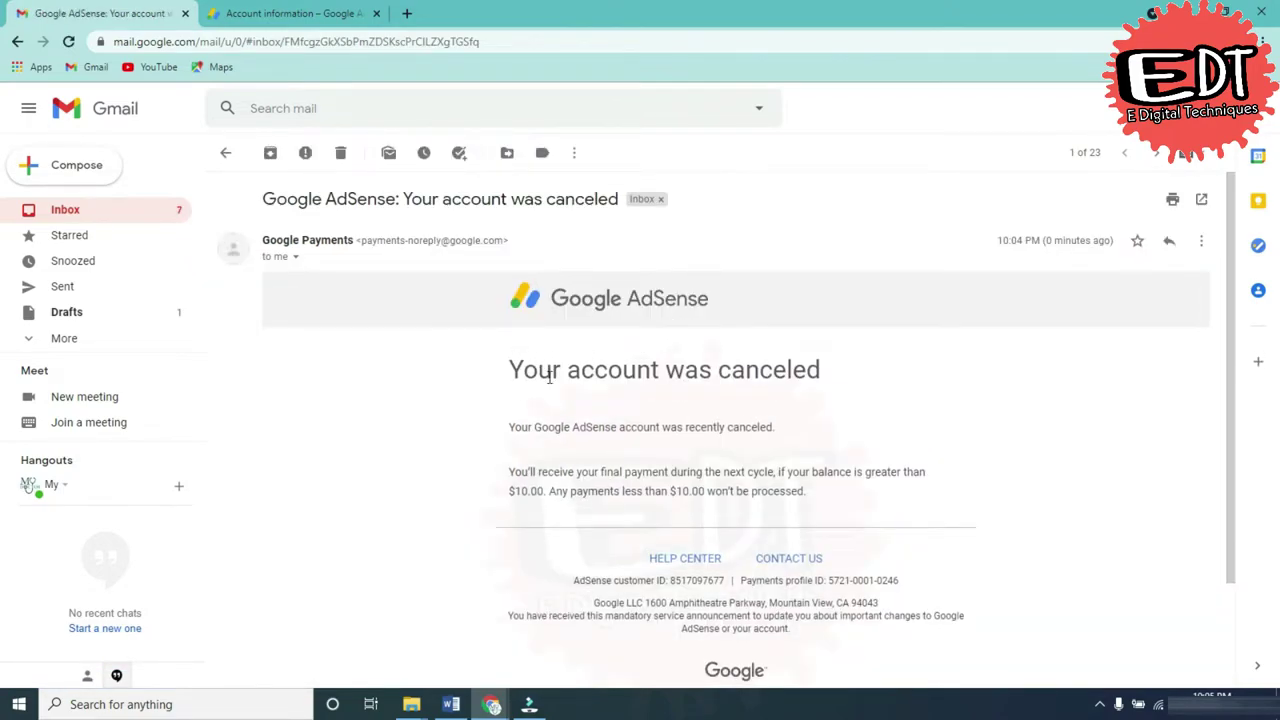
drag(520, 365, 830, 370)
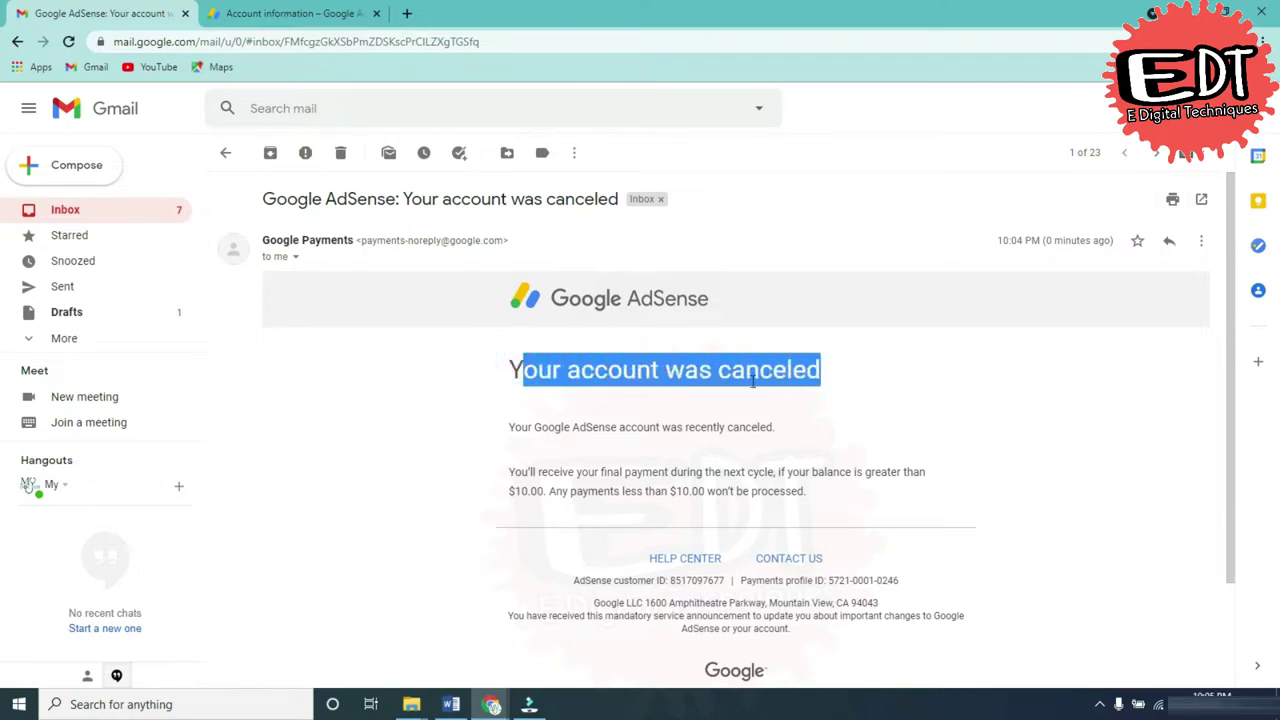
click(521, 420)
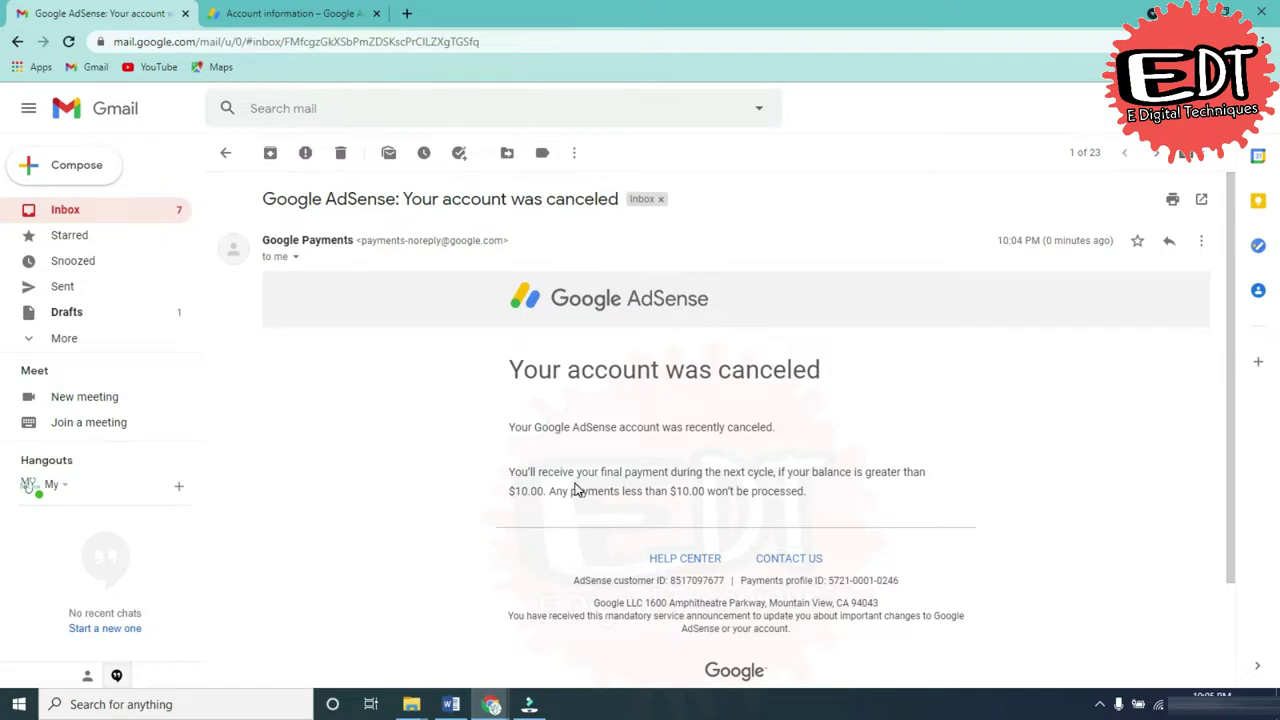
drag(510, 471, 822, 497)
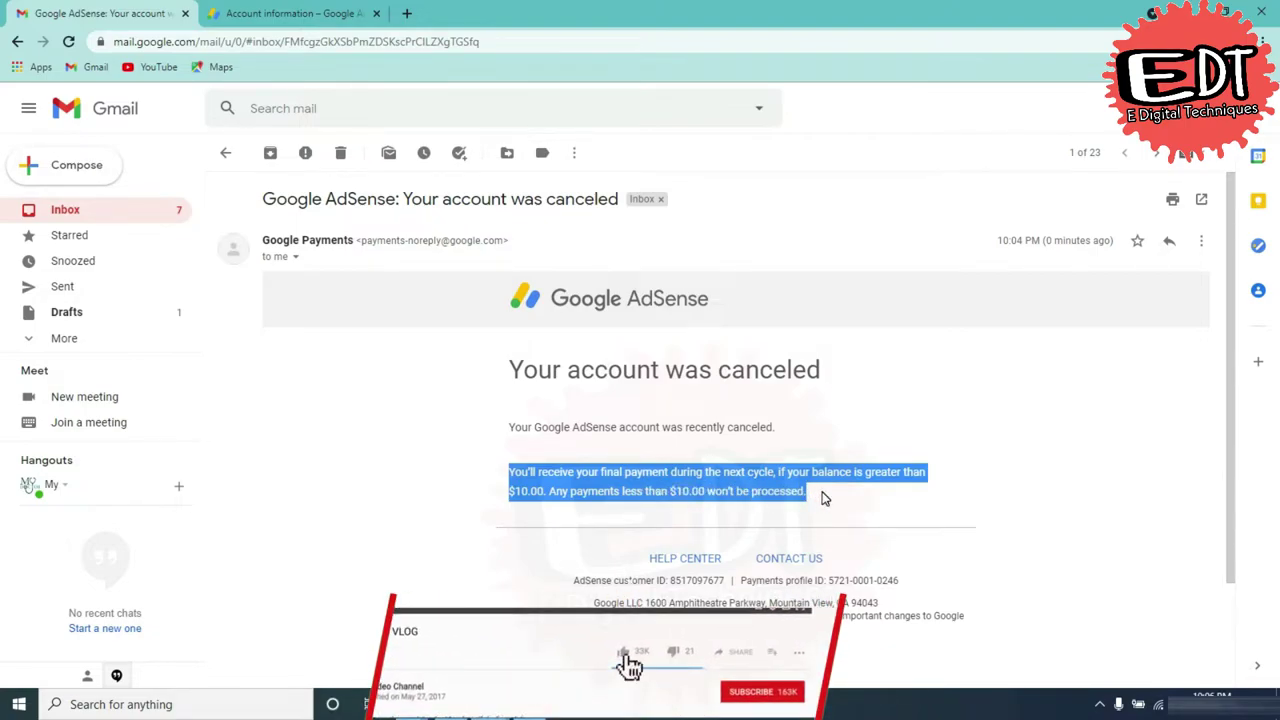
click(820, 497)
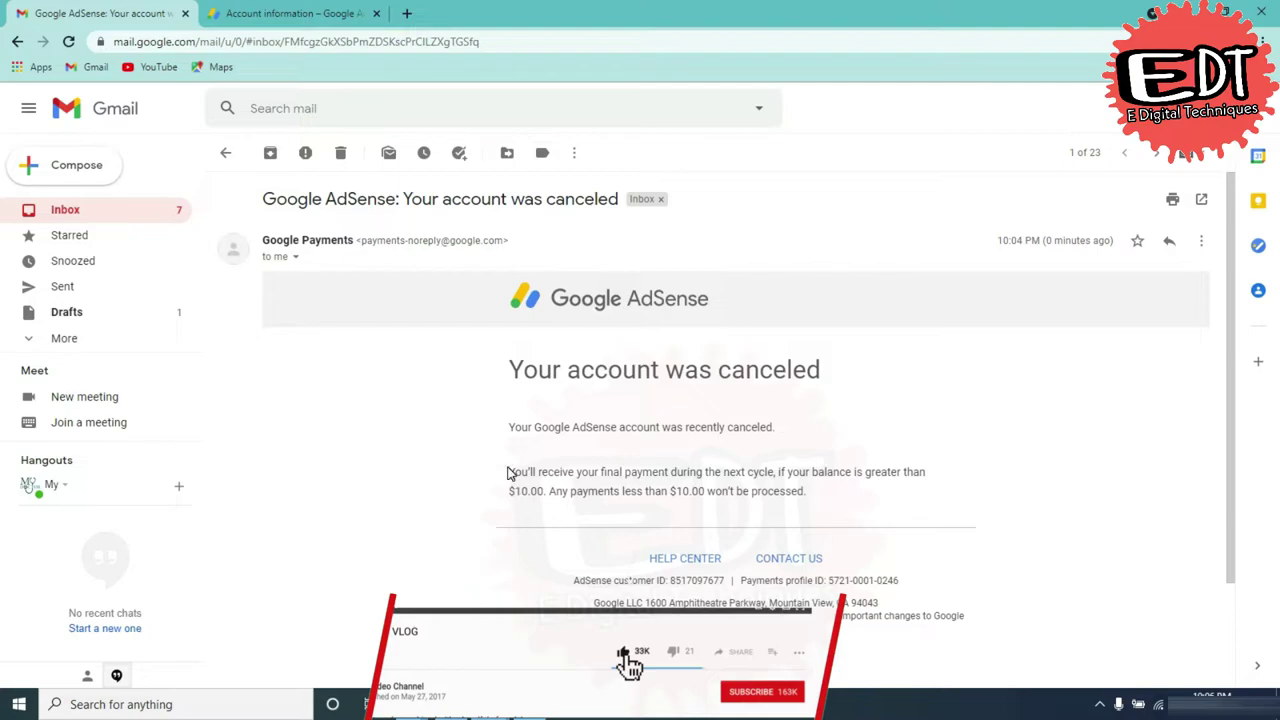
drag(508, 473, 820, 496)
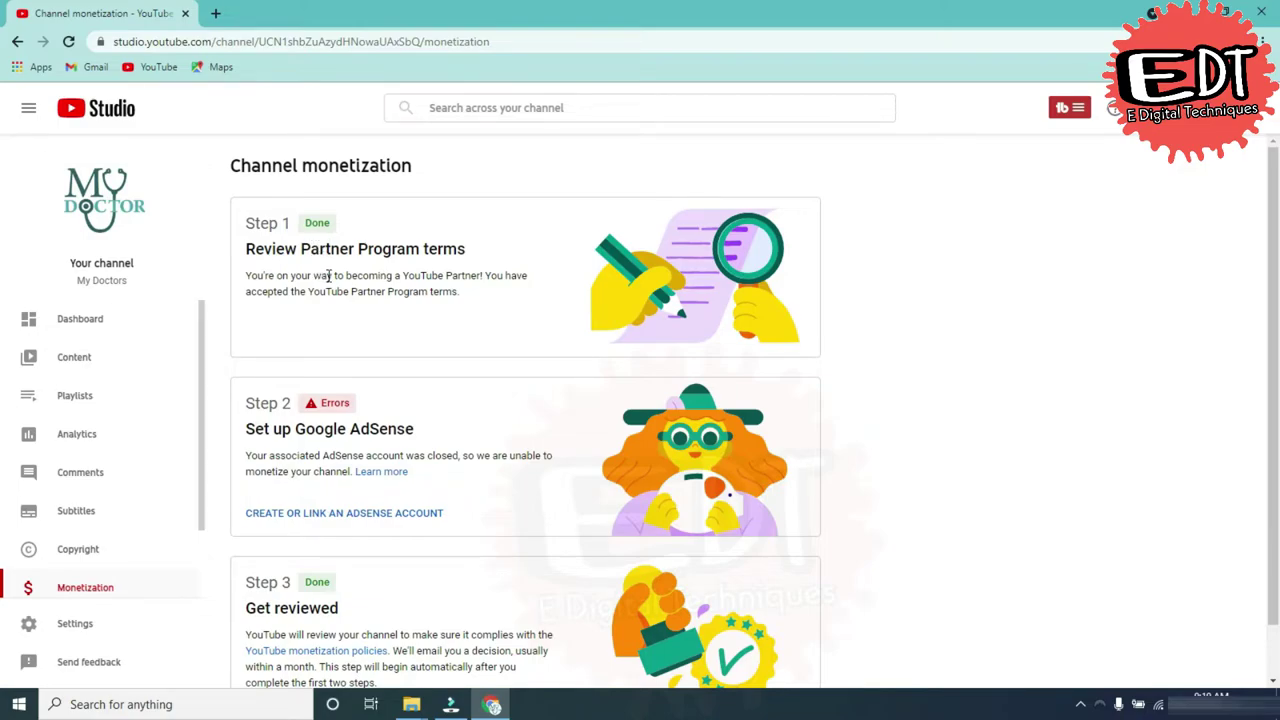
scroll(345, 275, down, 1)
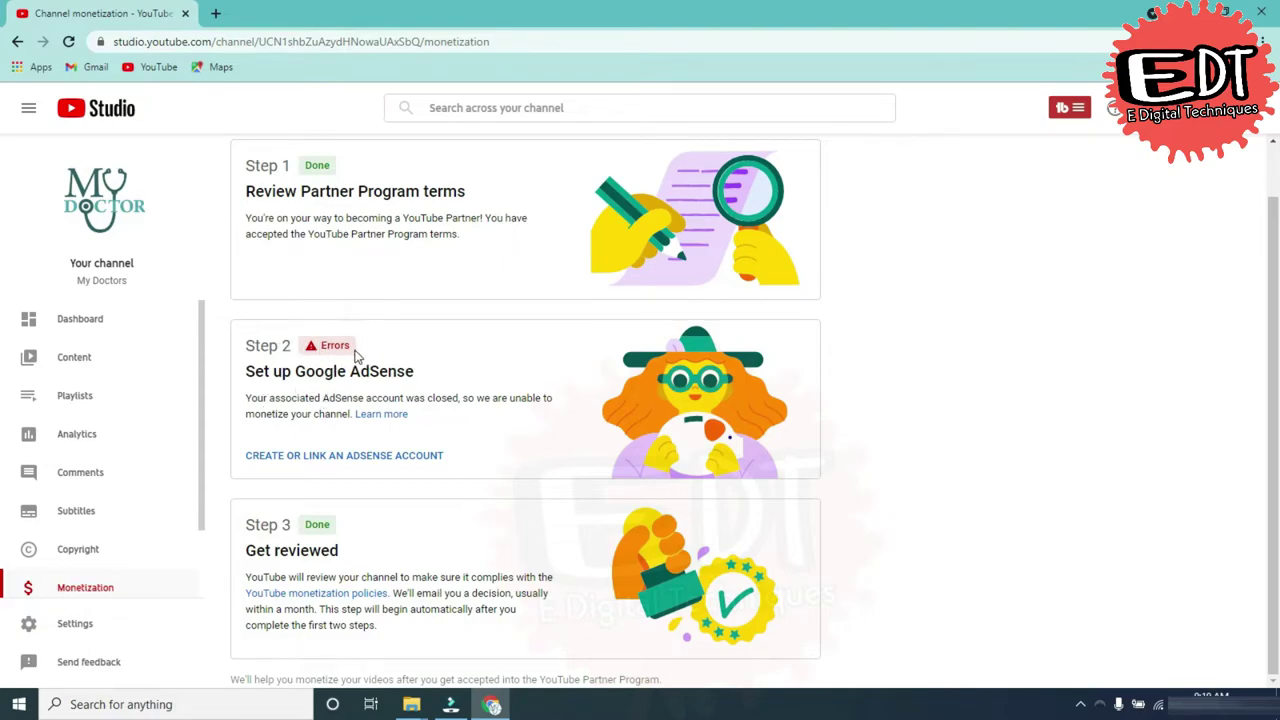
click(343, 456)
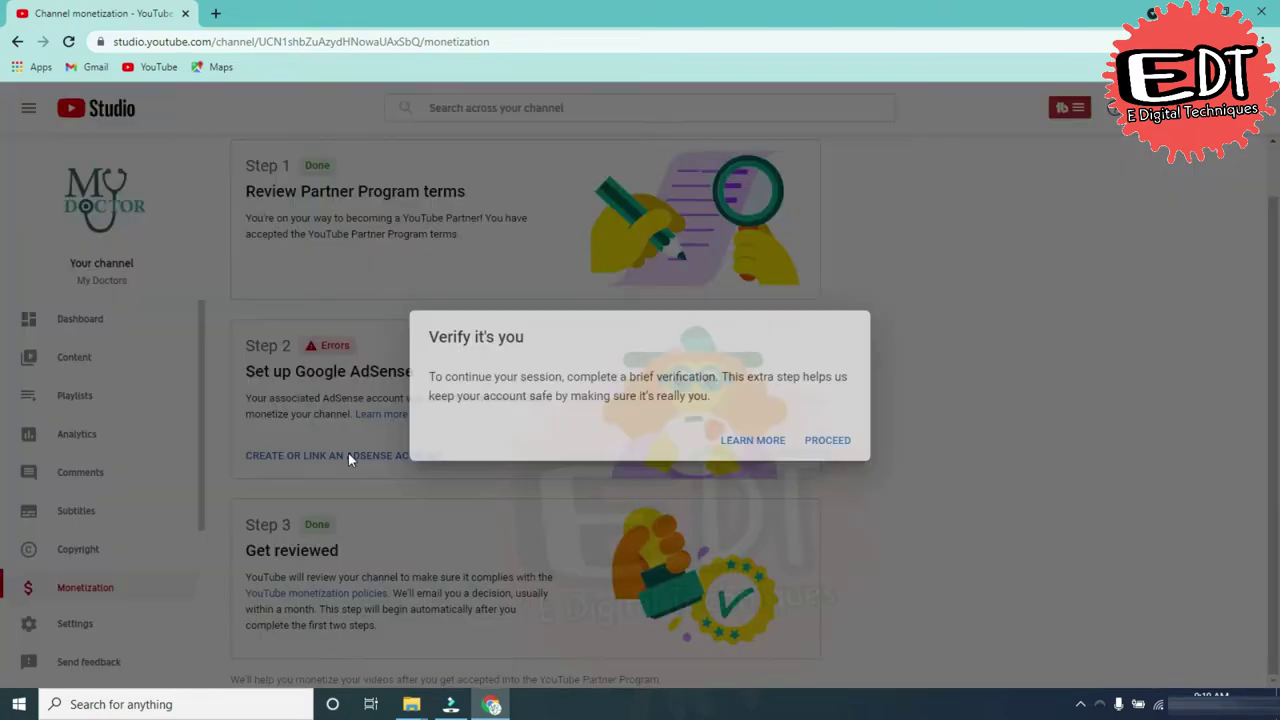
click(836, 444)
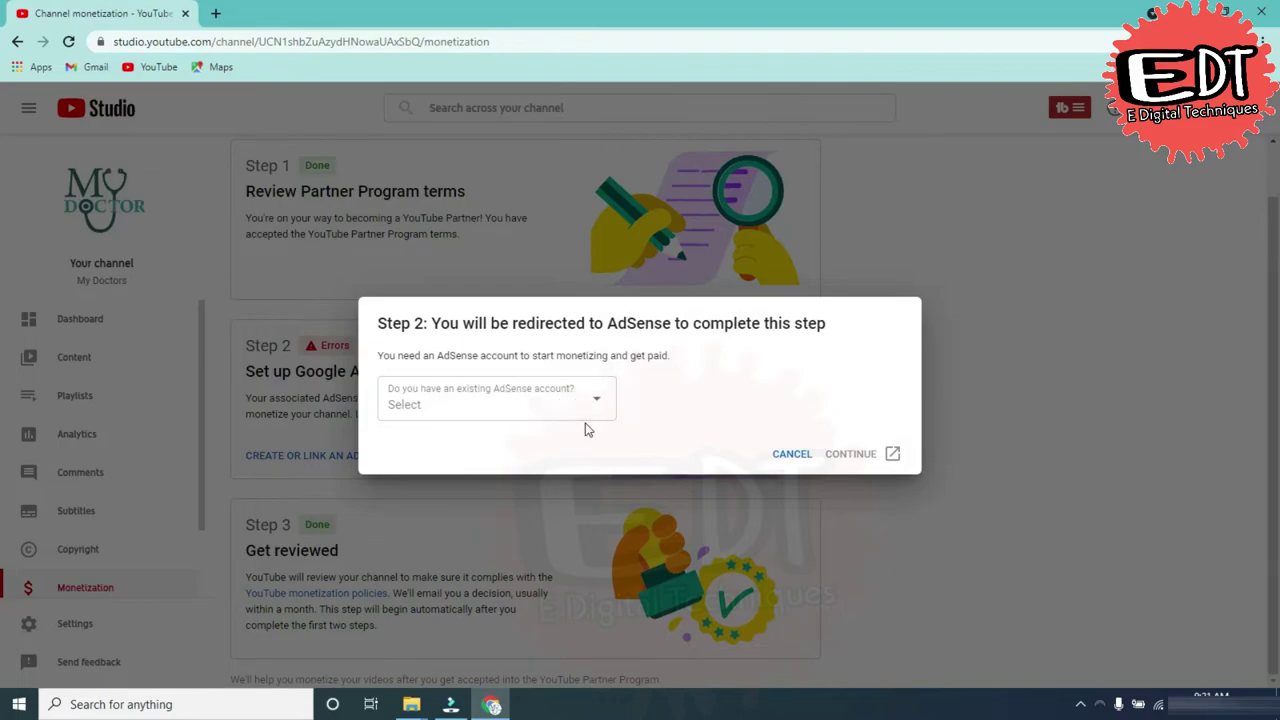
- Answer "No, I don't have an existing account" and continue to AdSense with the third listed Google account
click(597, 404)
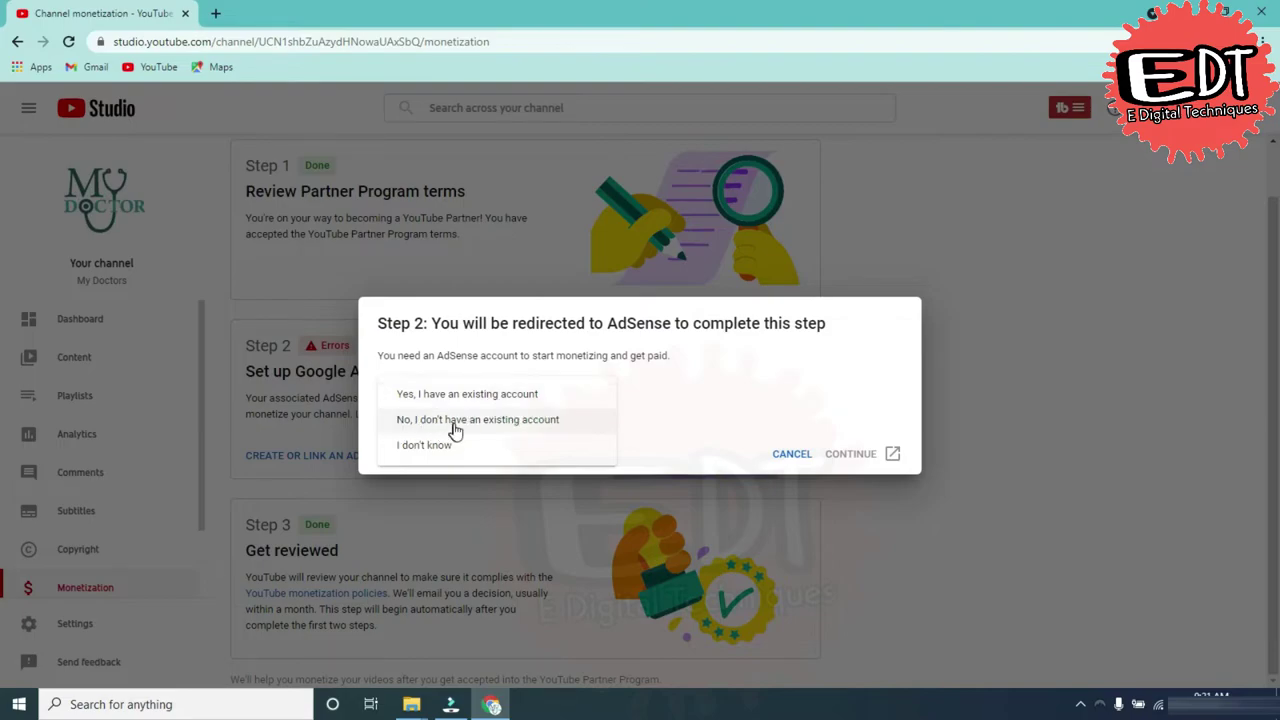
click(525, 420)
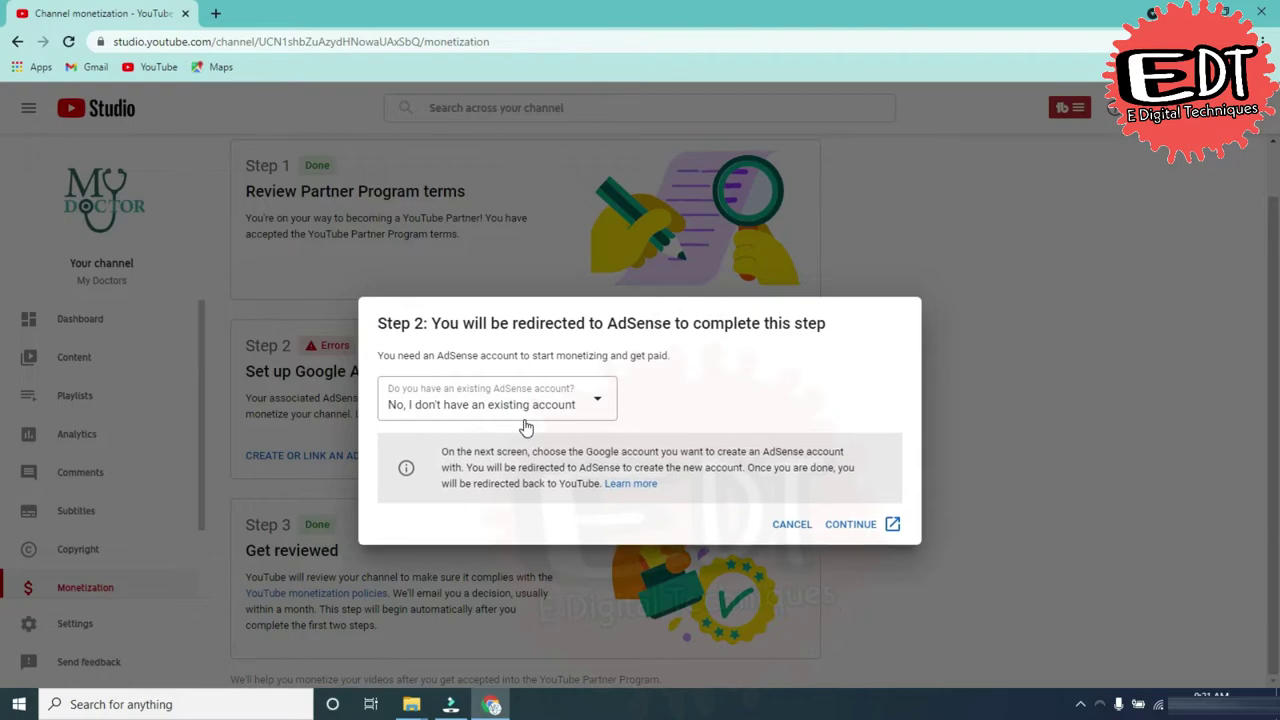
click(866, 530)
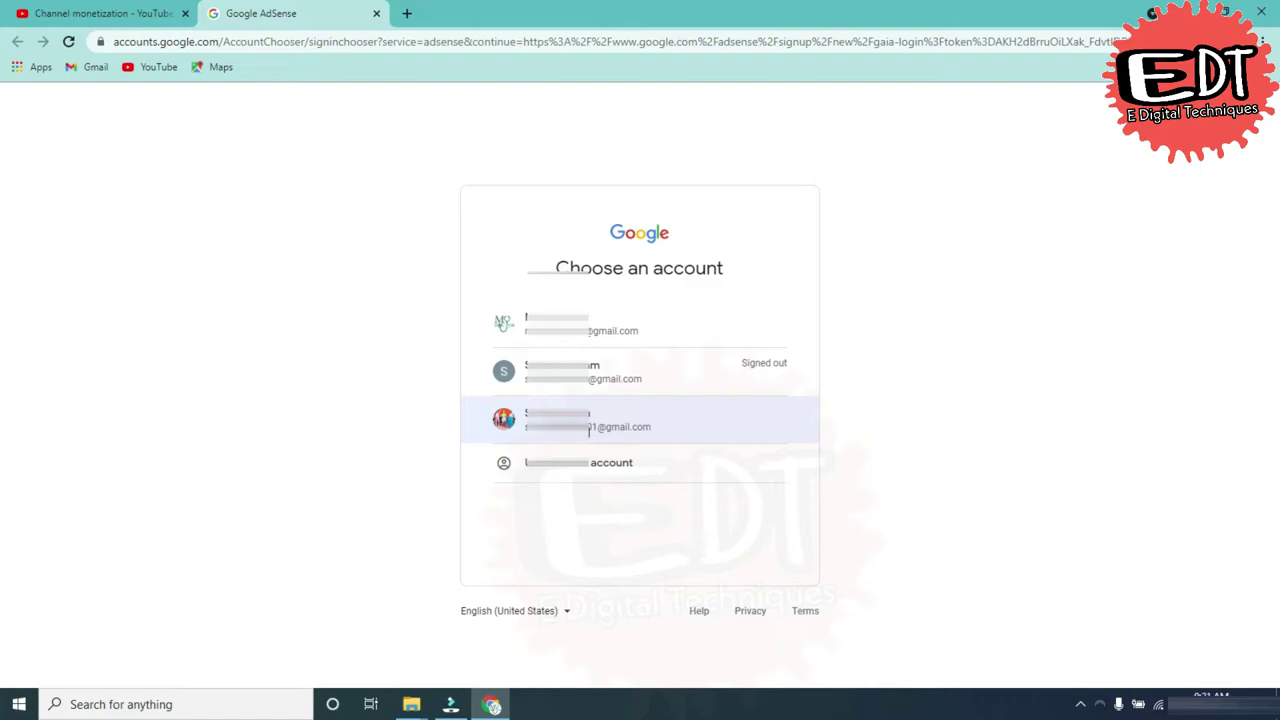
click(589, 426)
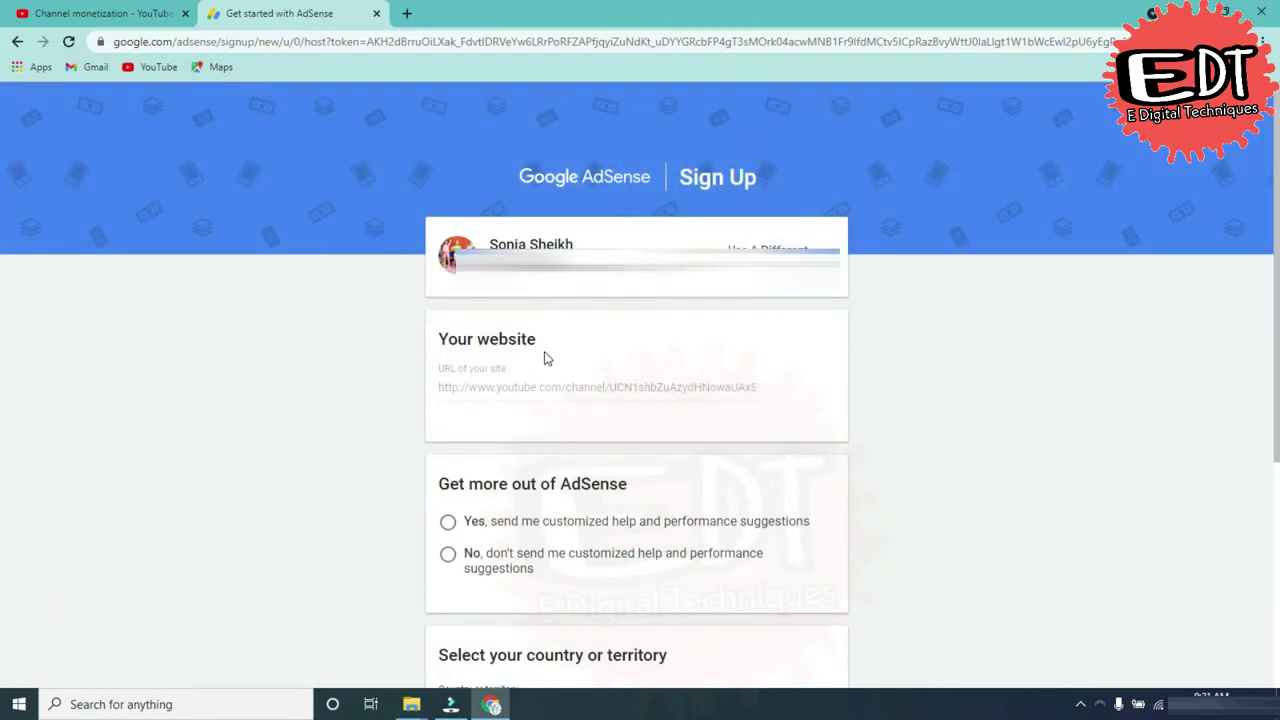
- Check the channel URL in the AdSense sign-up form and opt in to customized help and performance suggestions
drag(453, 383, 752, 400)
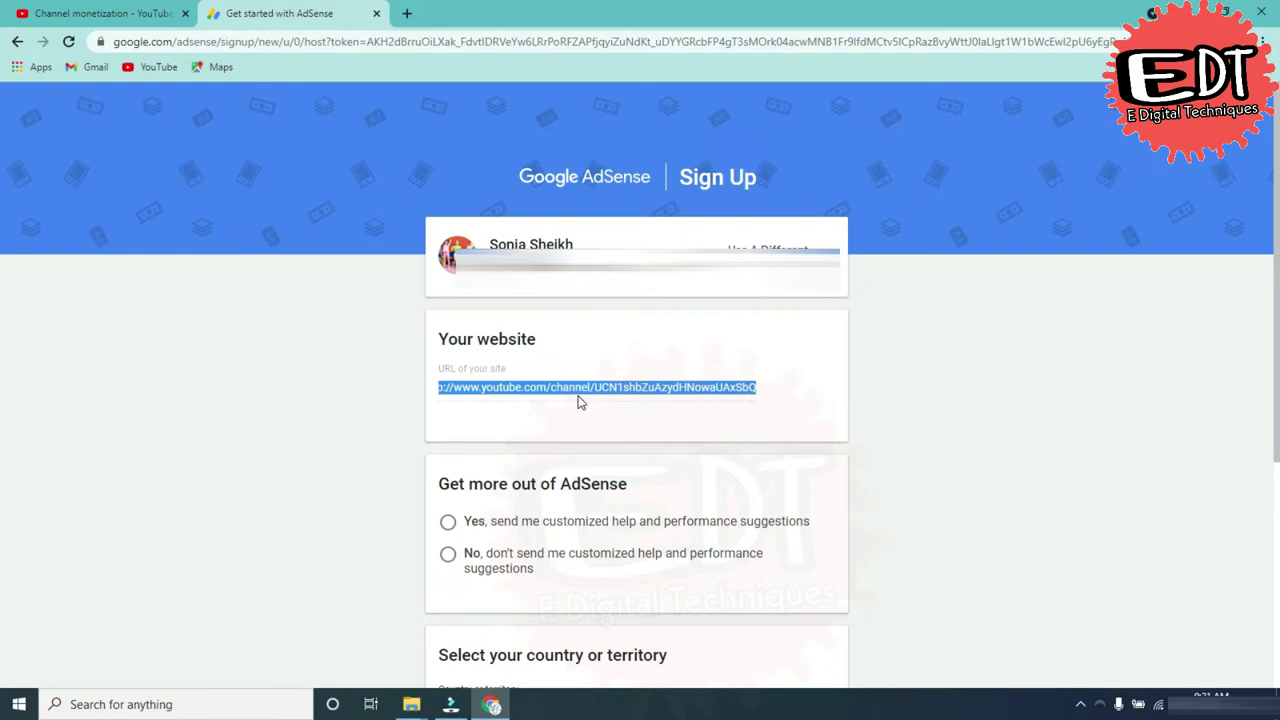
click(357, 432)
scroll(357, 430, down, 2)
click(448, 362)
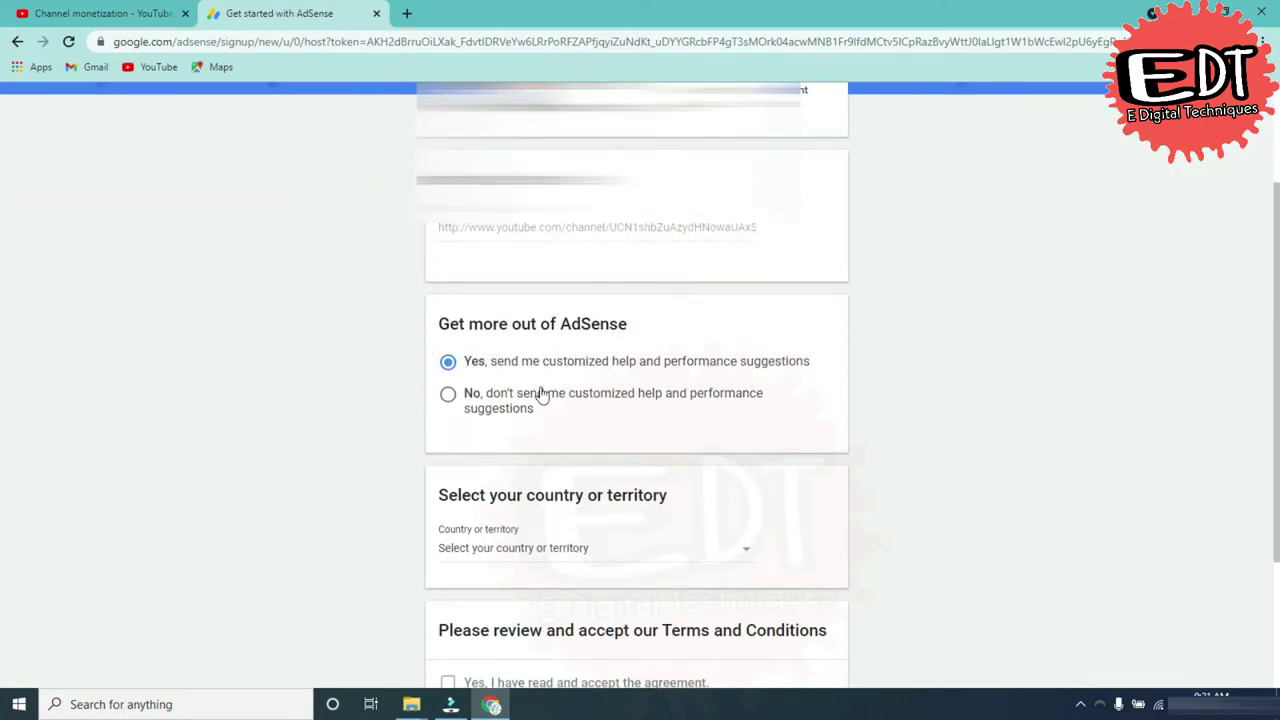
scroll(450, 450, down, 1)
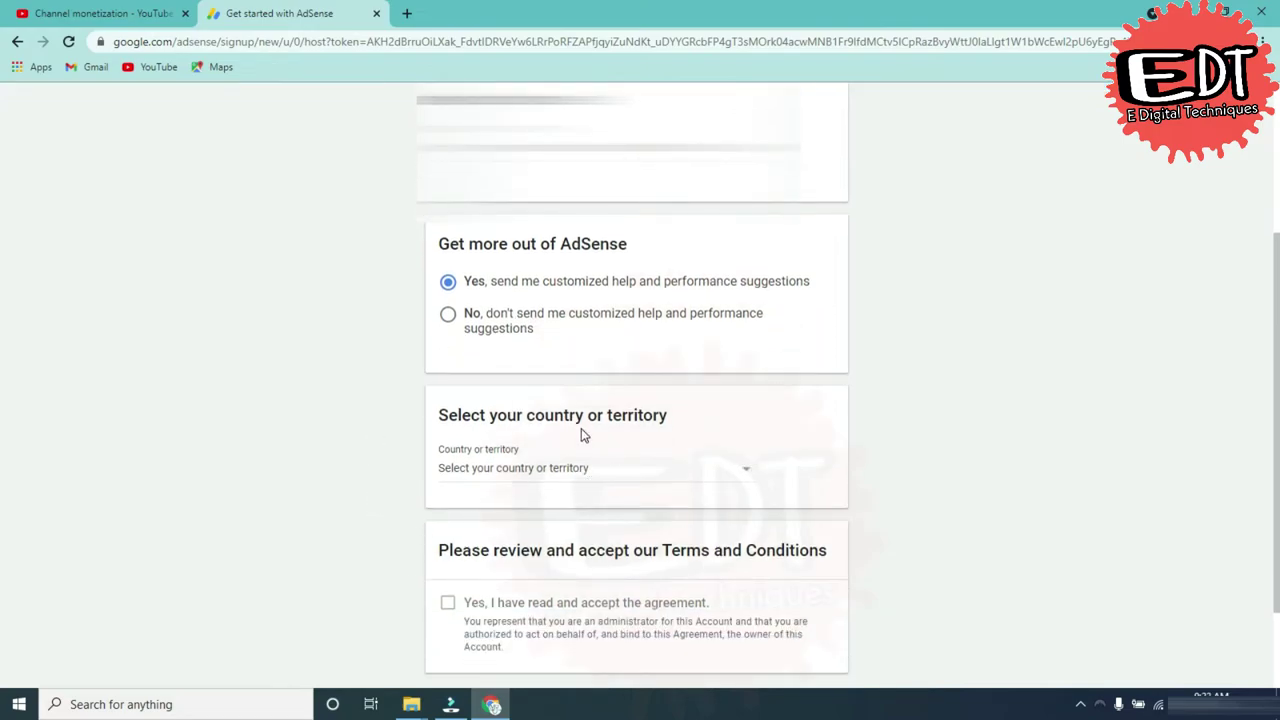
- Set the country or territory to Pakistan in the AdSense sign-up form
click(745, 469)
scroll(540, 526, down, 15)
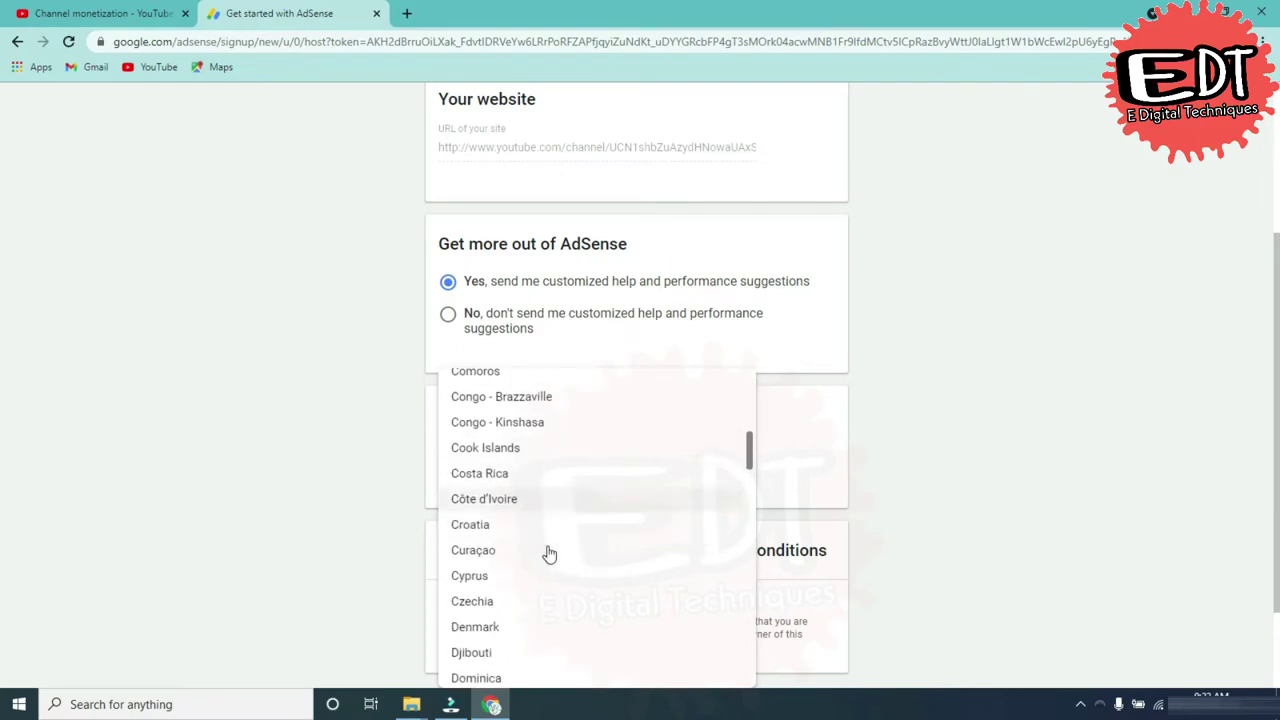
scroll(548, 545, down, 15)
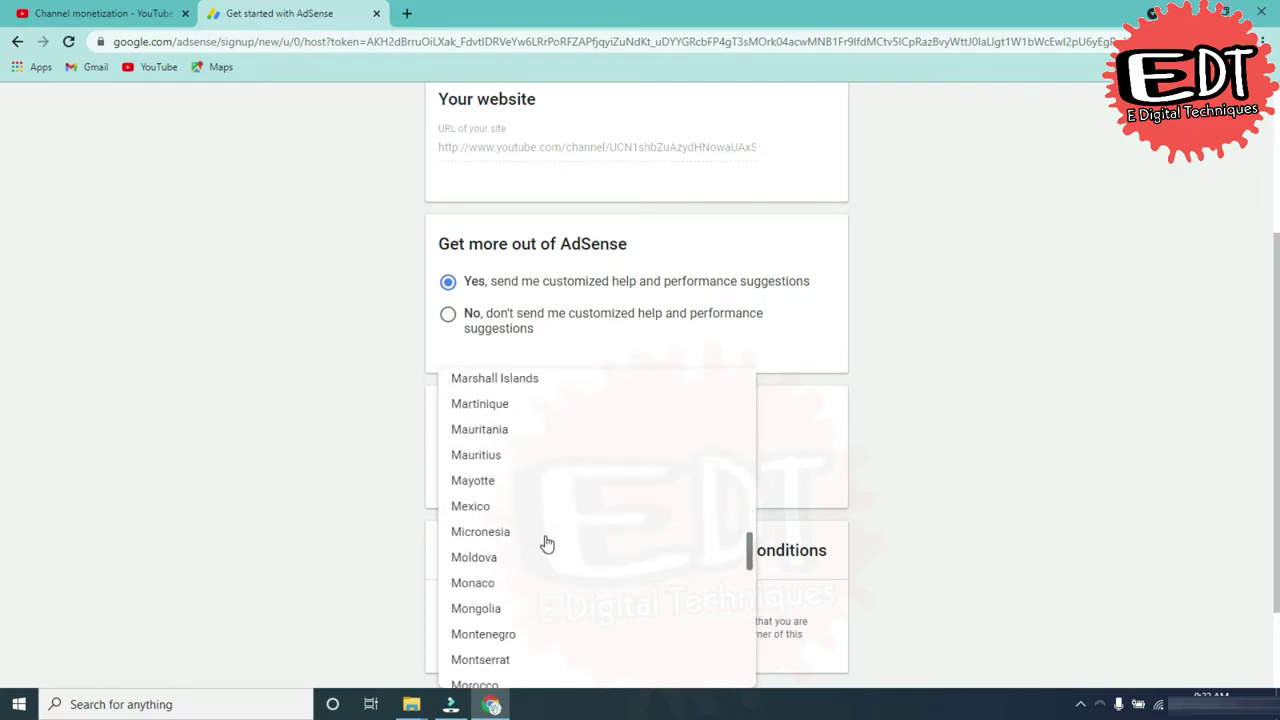
scroll(545, 540, down, 3)
scroll(530, 514, up, 1)
scroll(525, 514, up, 1)
click(477, 521)
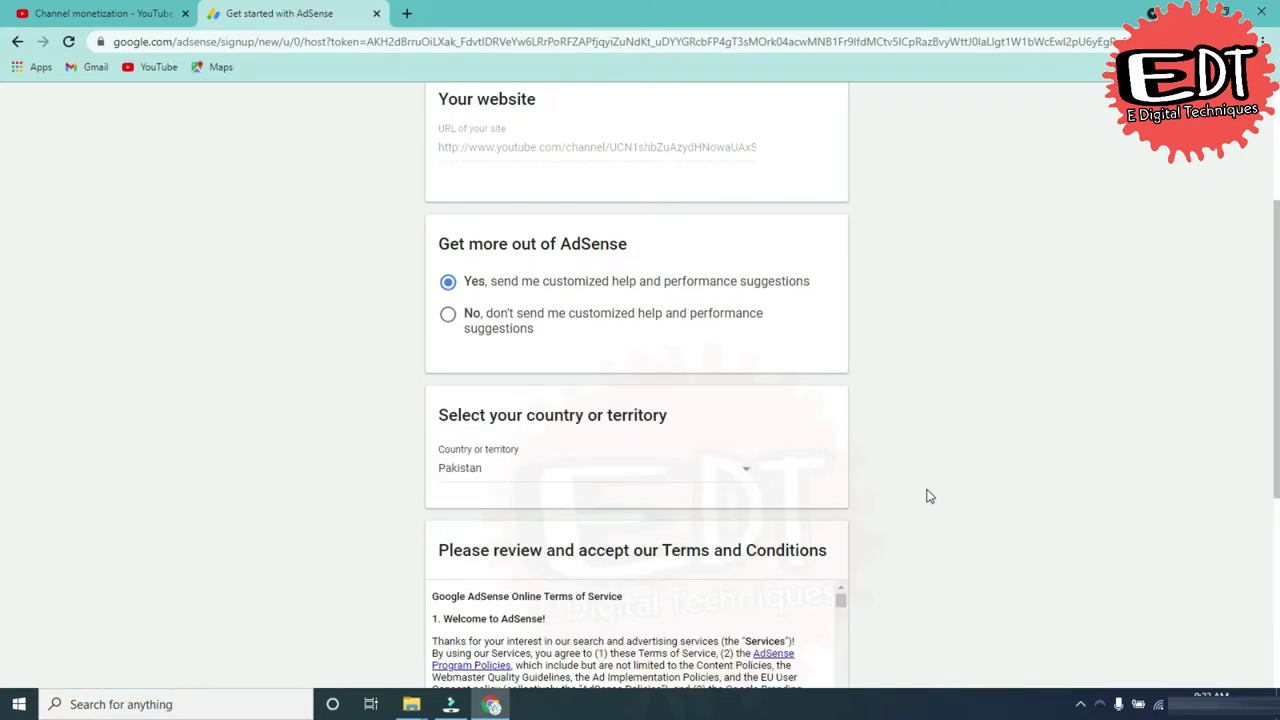
- Review the AdSense Terms and Conditions, accept the agreement and create the account
scroll(858, 428, down, 2)
scroll(565, 490, down, 10)
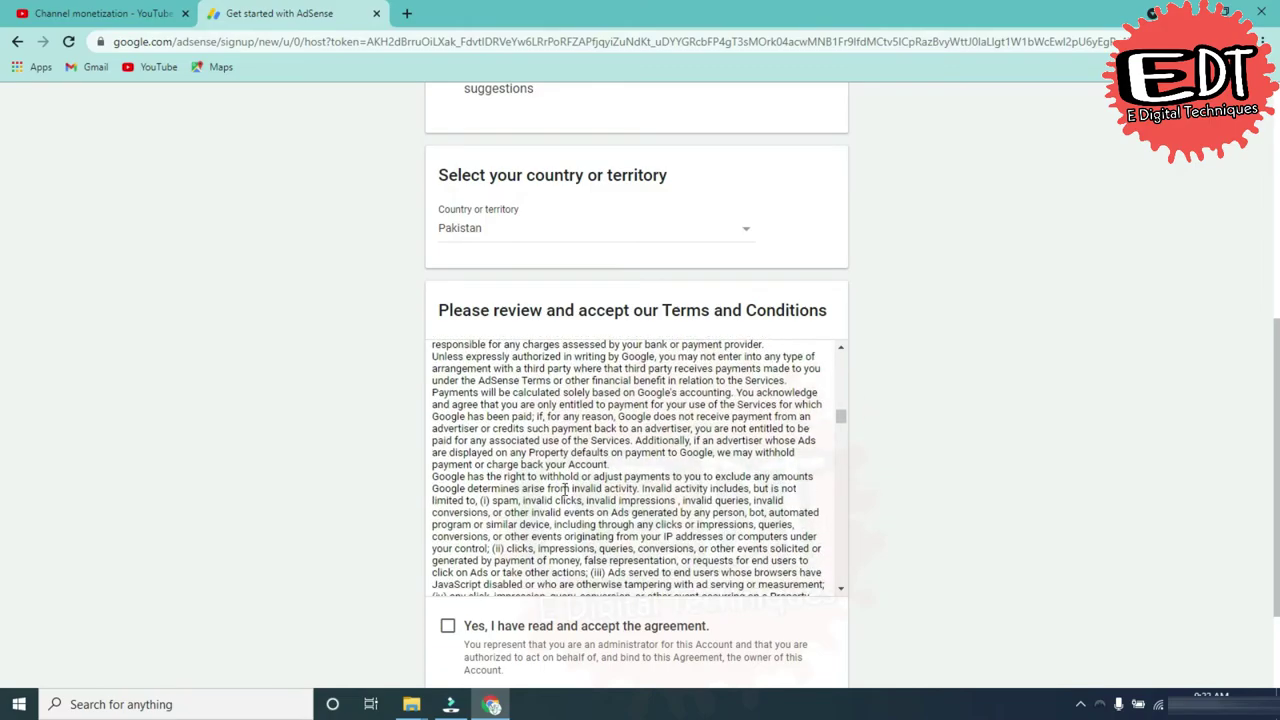
scroll(565, 490, down, 15)
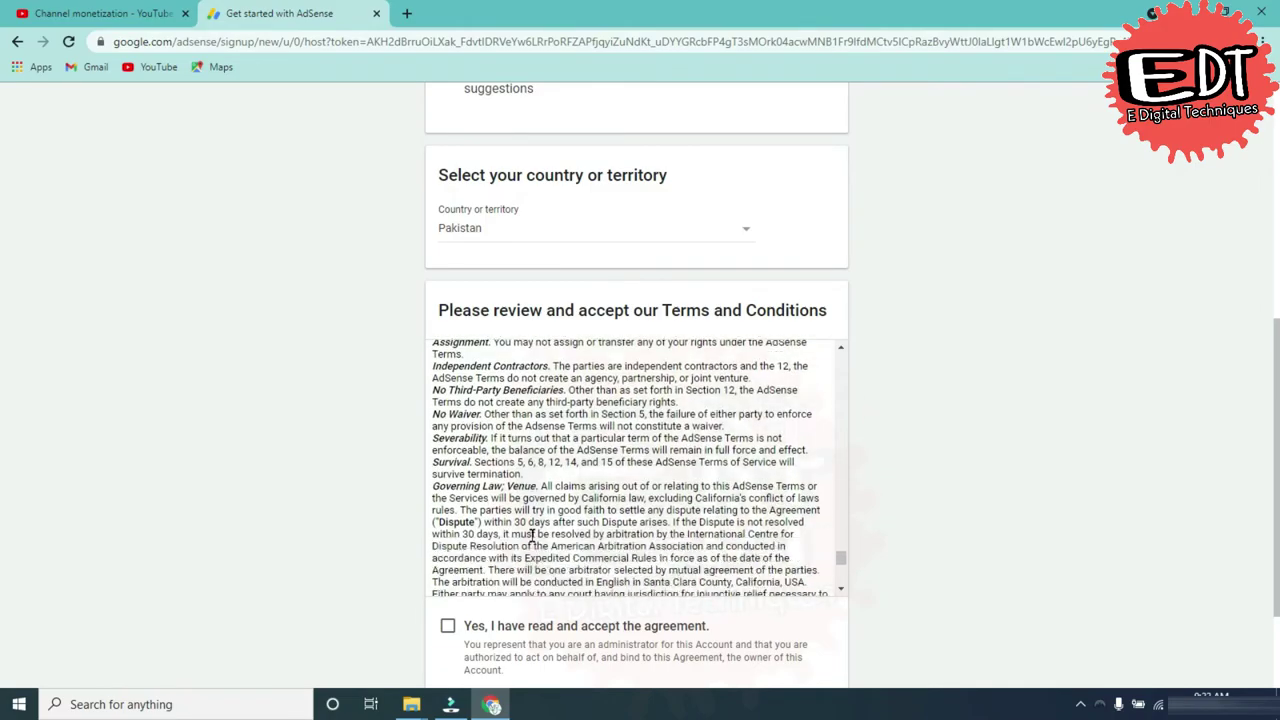
click(447, 483)
click(470, 578)
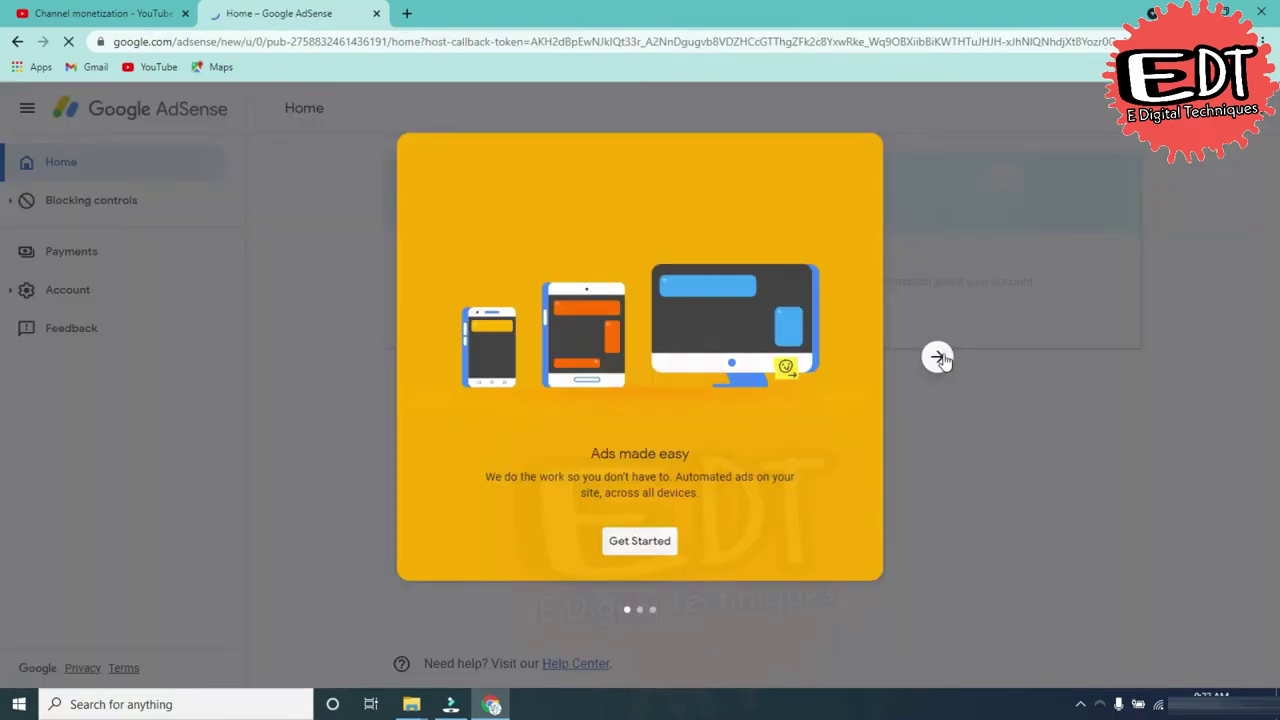
- Go through the AdSense welcome slides to the last one and get started with the payment address details
click(938, 359)
click(938, 360)
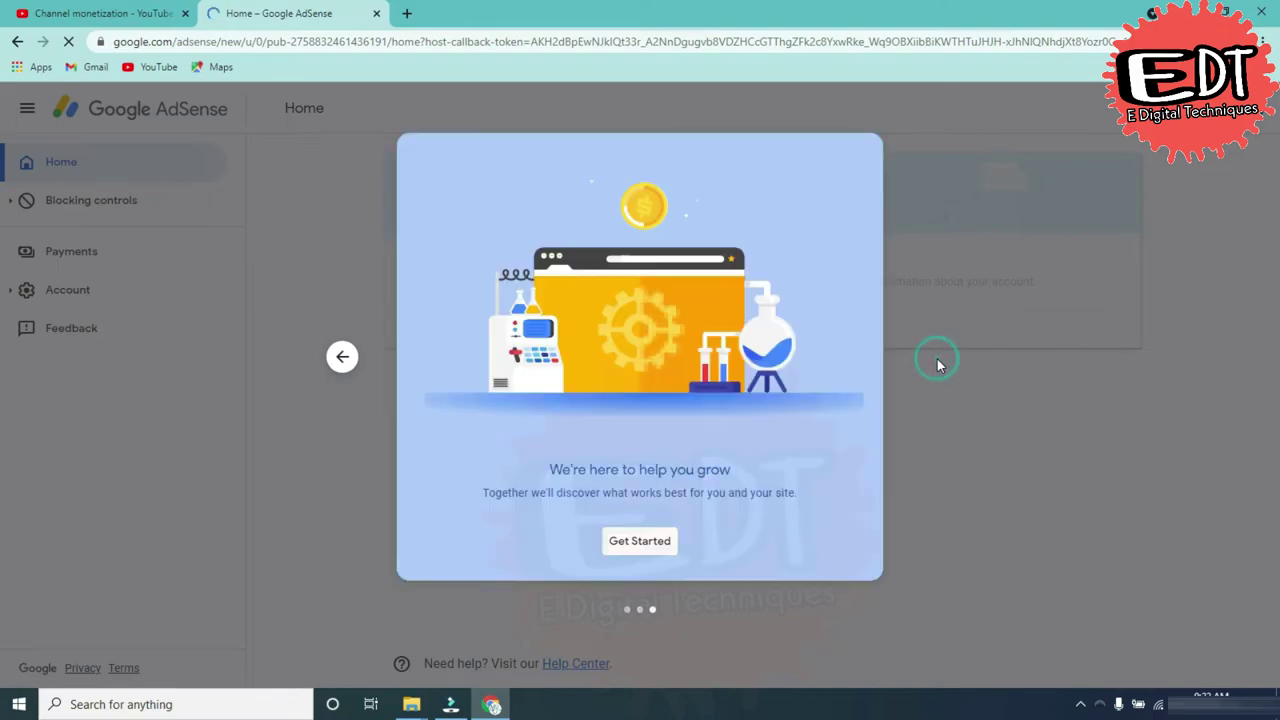
click(648, 542)
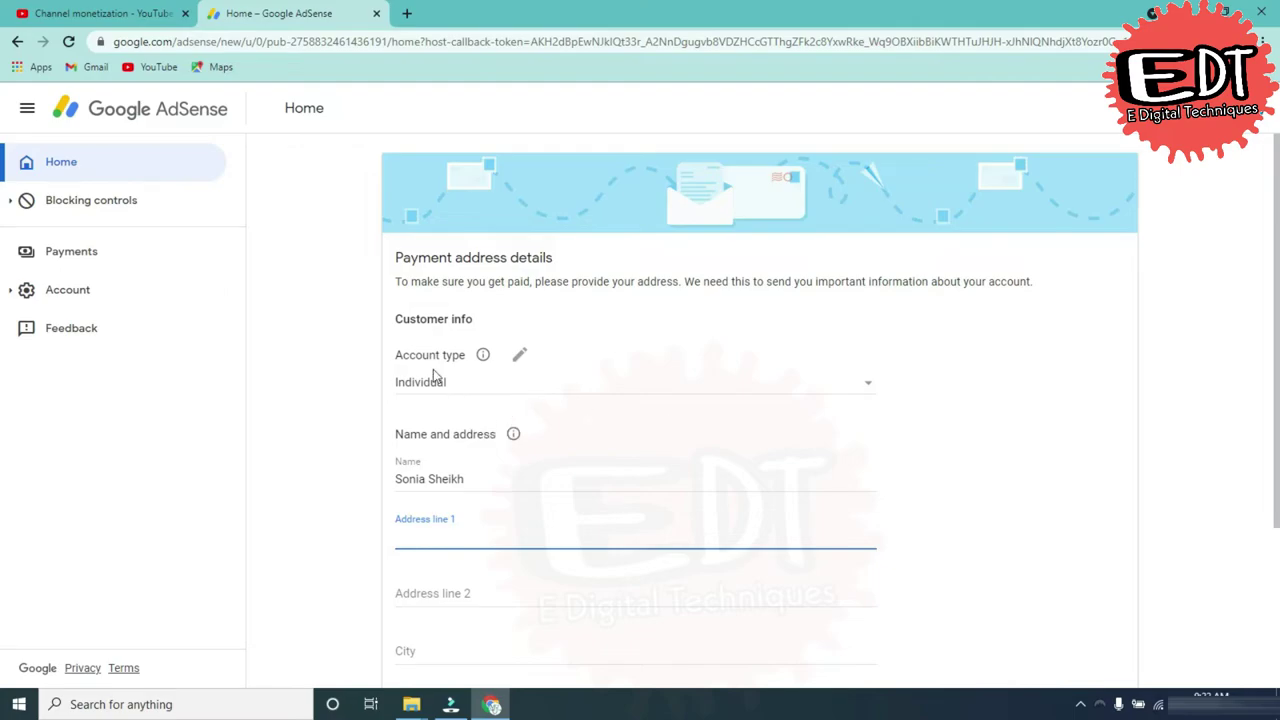
- Choose Individual as the account type in the payment address details
click(468, 389)
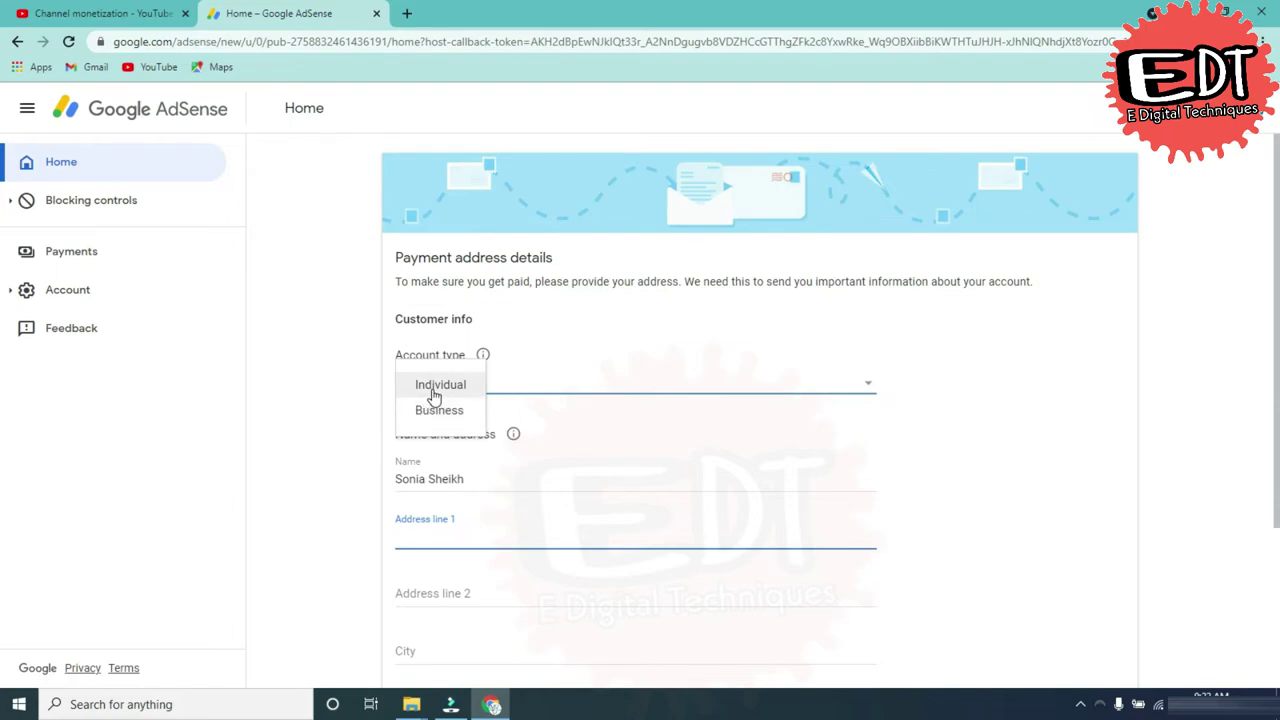
click(441, 388)
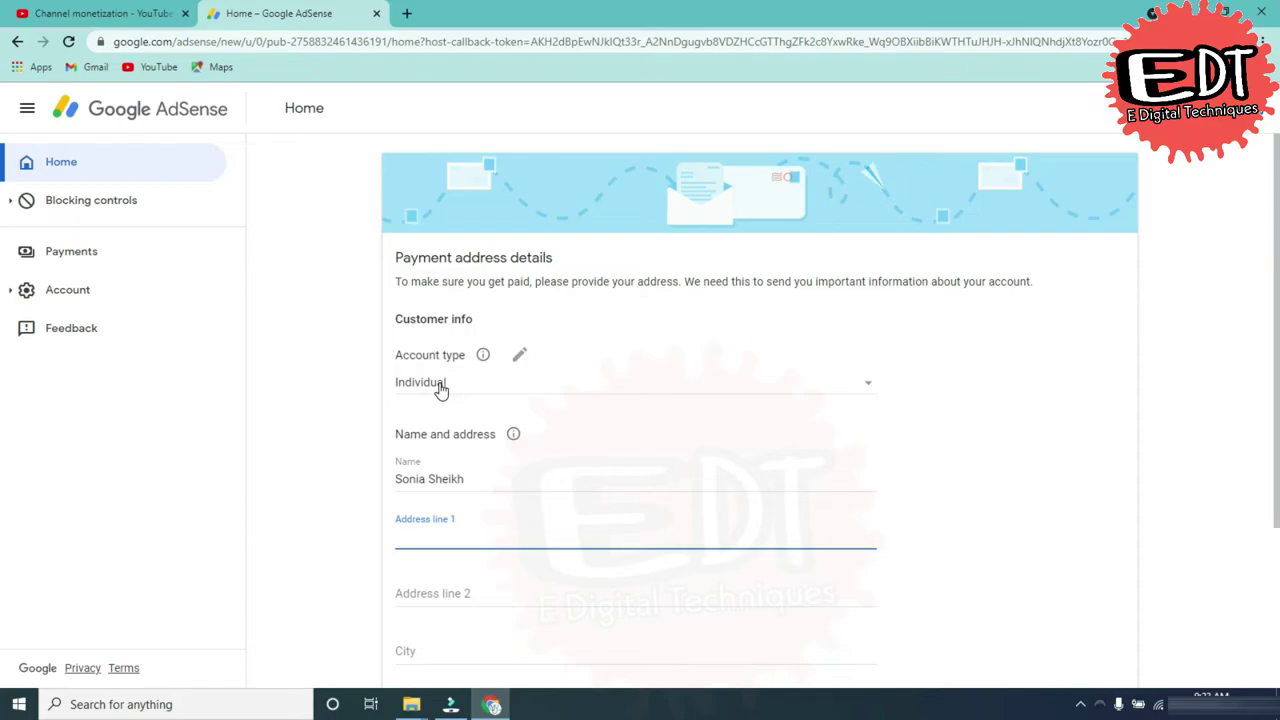
click(329, 423)
- Check the account holder's name, fill in the address, city, postal code and phone number, and submit the payment address details
scroll(329, 423, down, 2)
drag(486, 322, 408, 320)
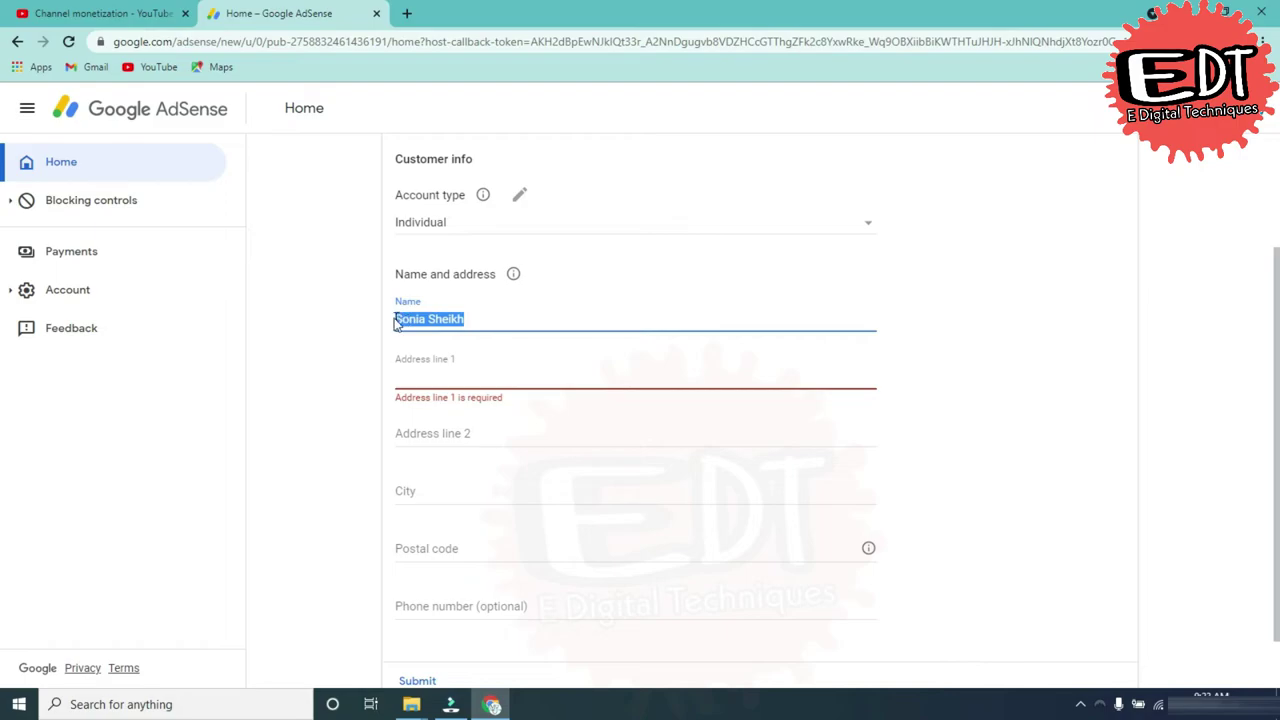
click(376, 322)
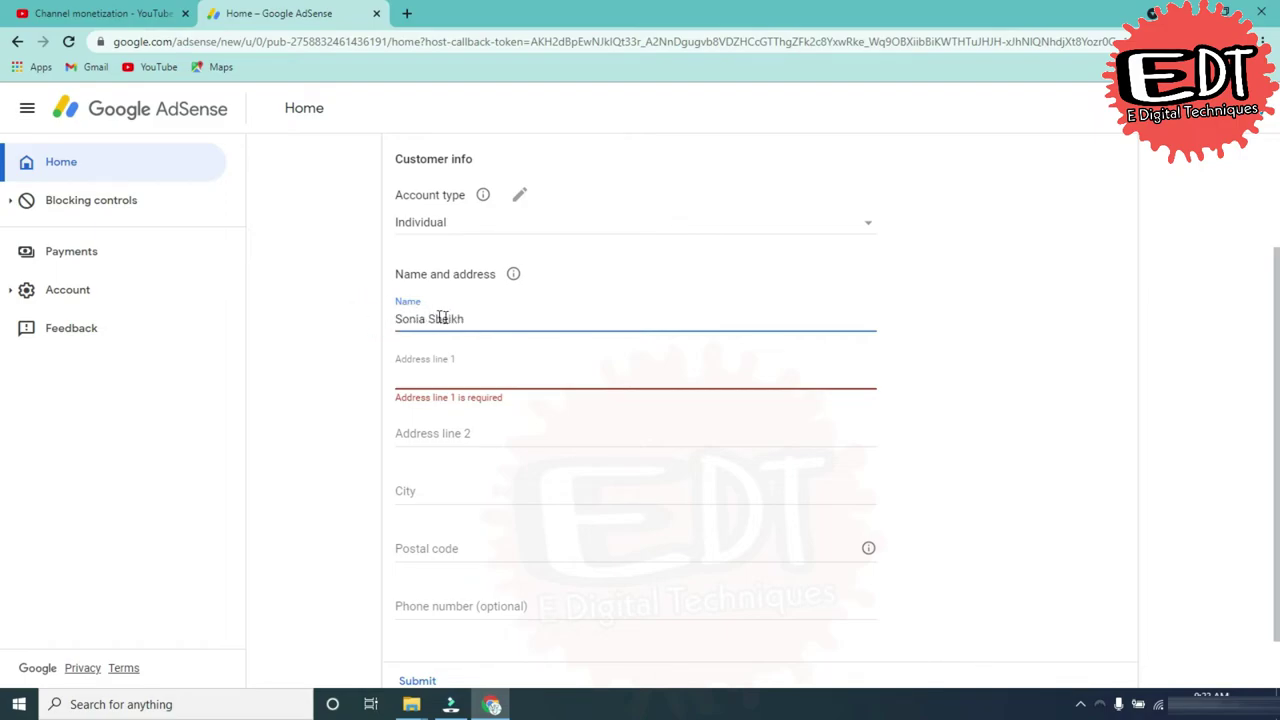
drag(470, 318, 395, 320)
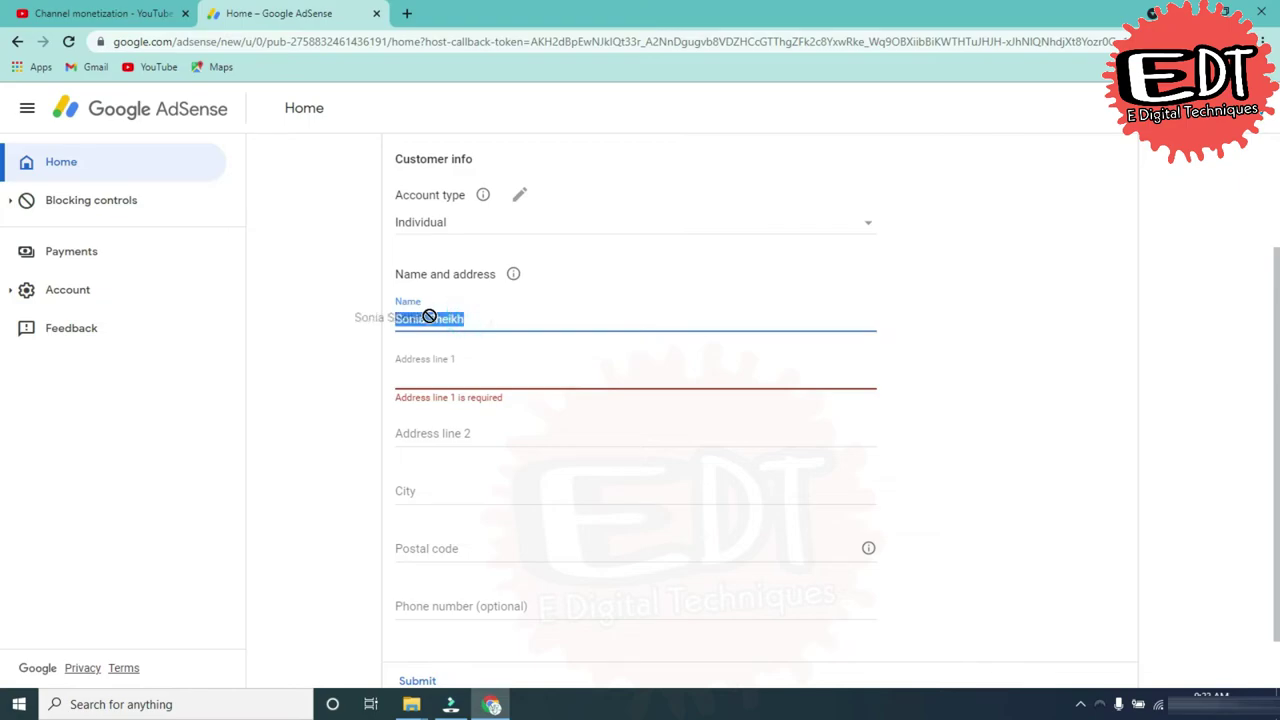
click(474, 317)
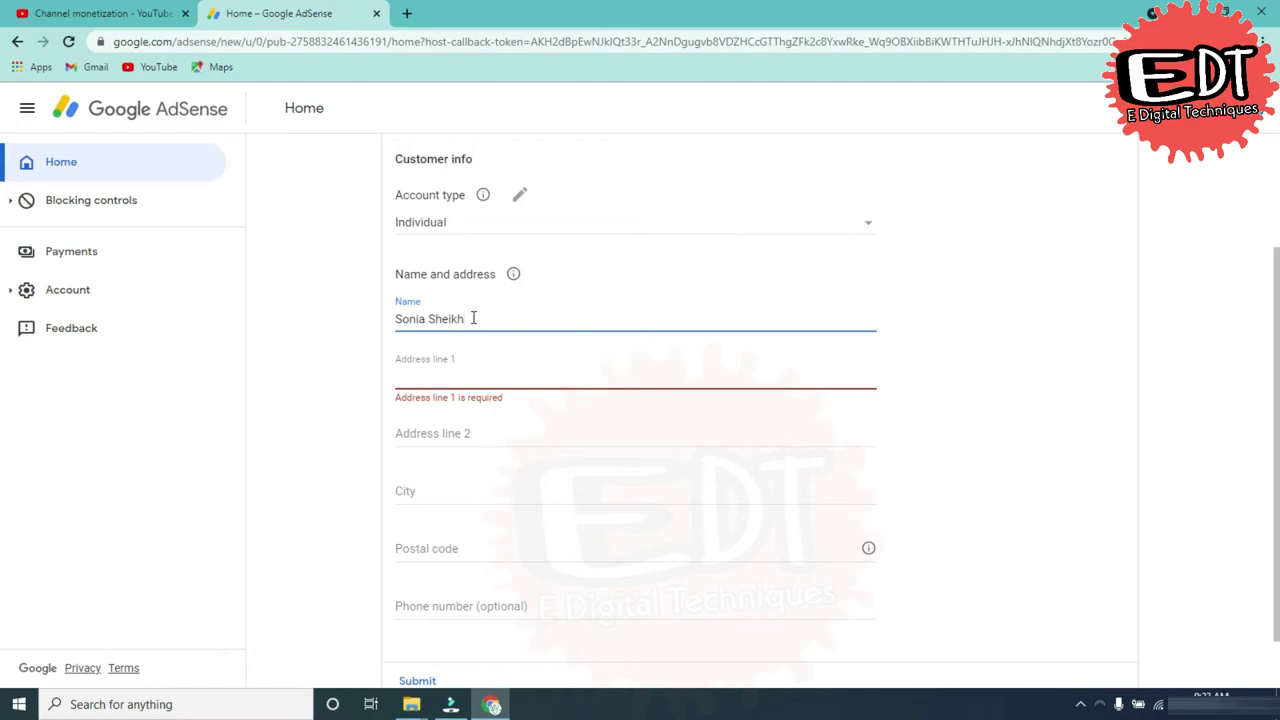
drag(468, 320, 397, 320)
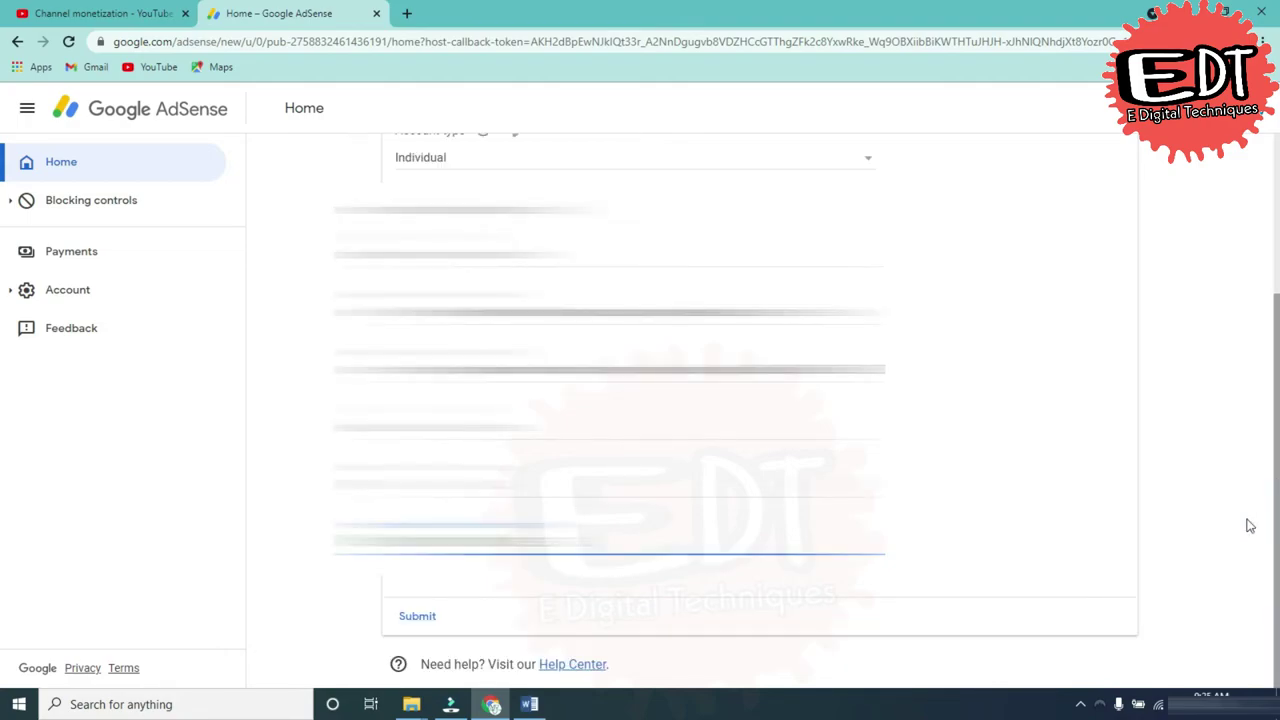
click(420, 617)
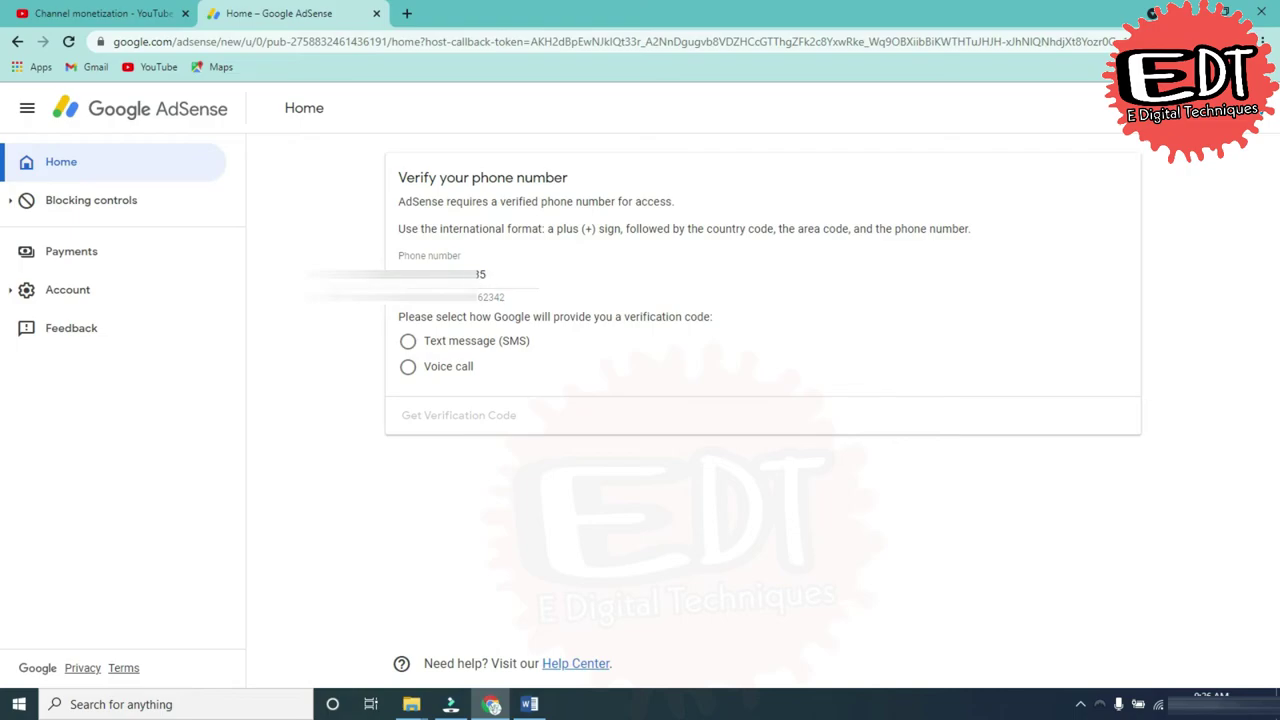
- Request the phone verification code by text message (SMS), enter the received verification code and submit it
click(409, 343)
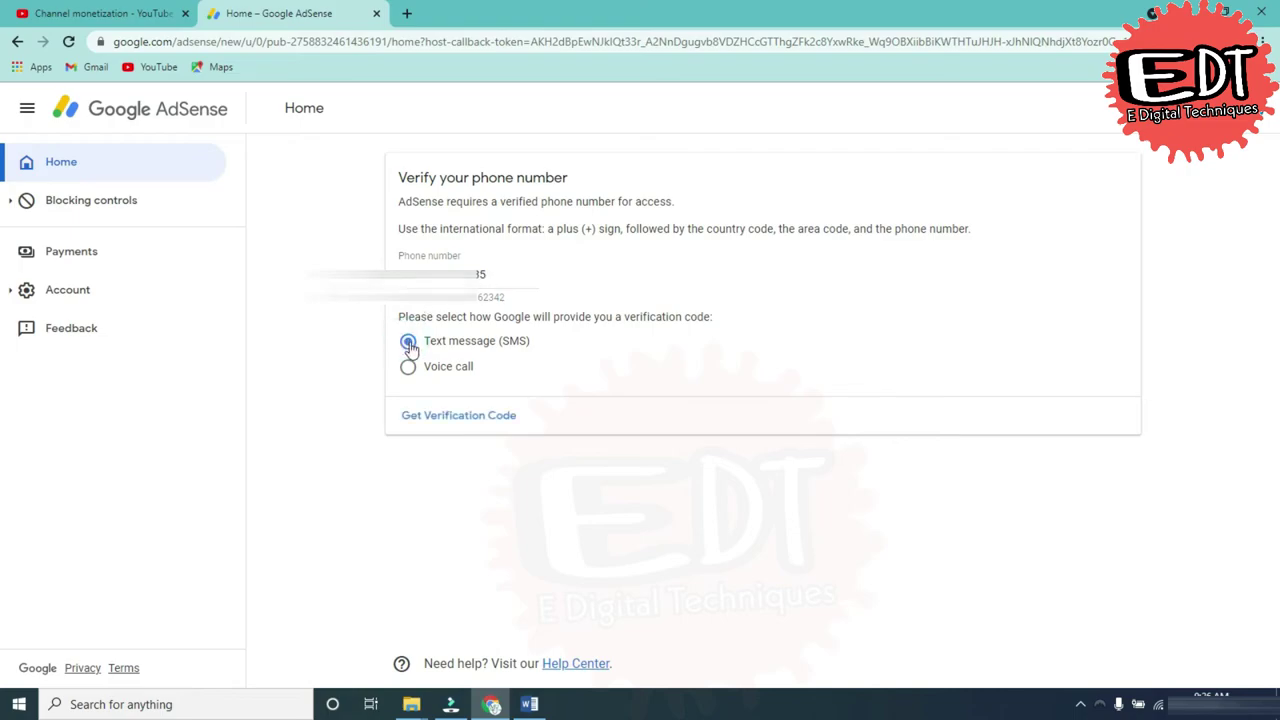
click(458, 420)
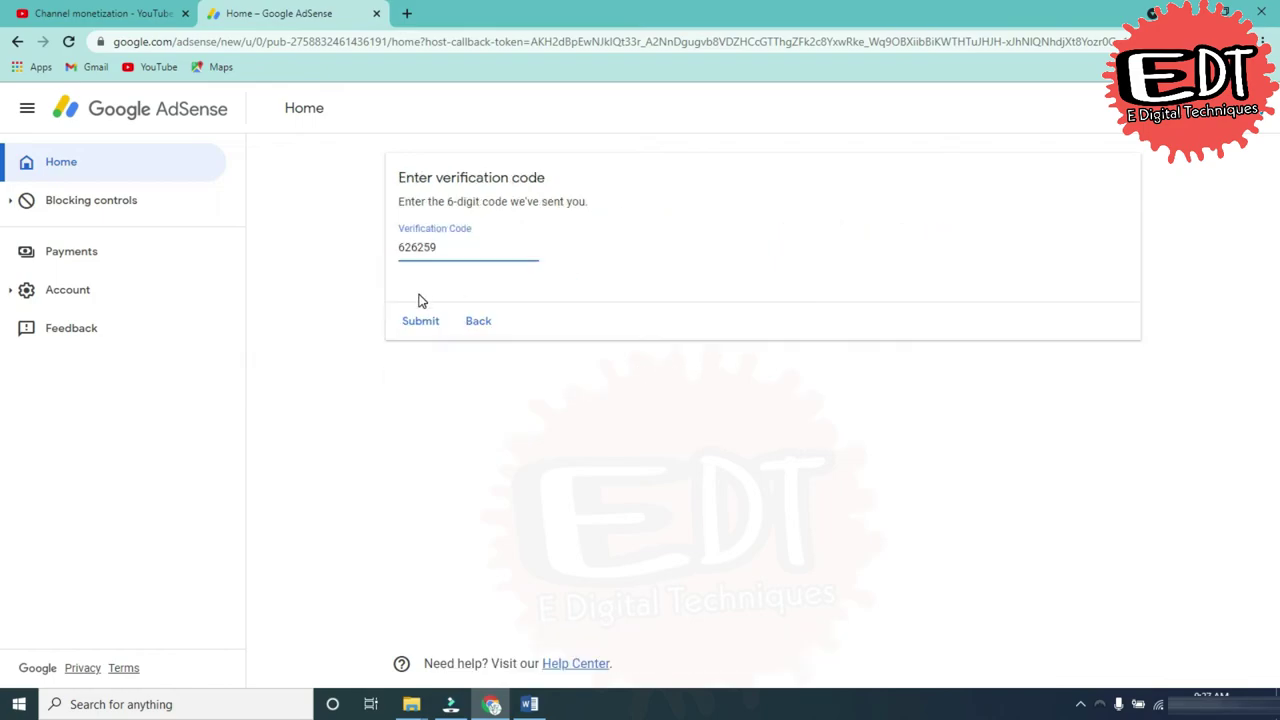
click(418, 322)
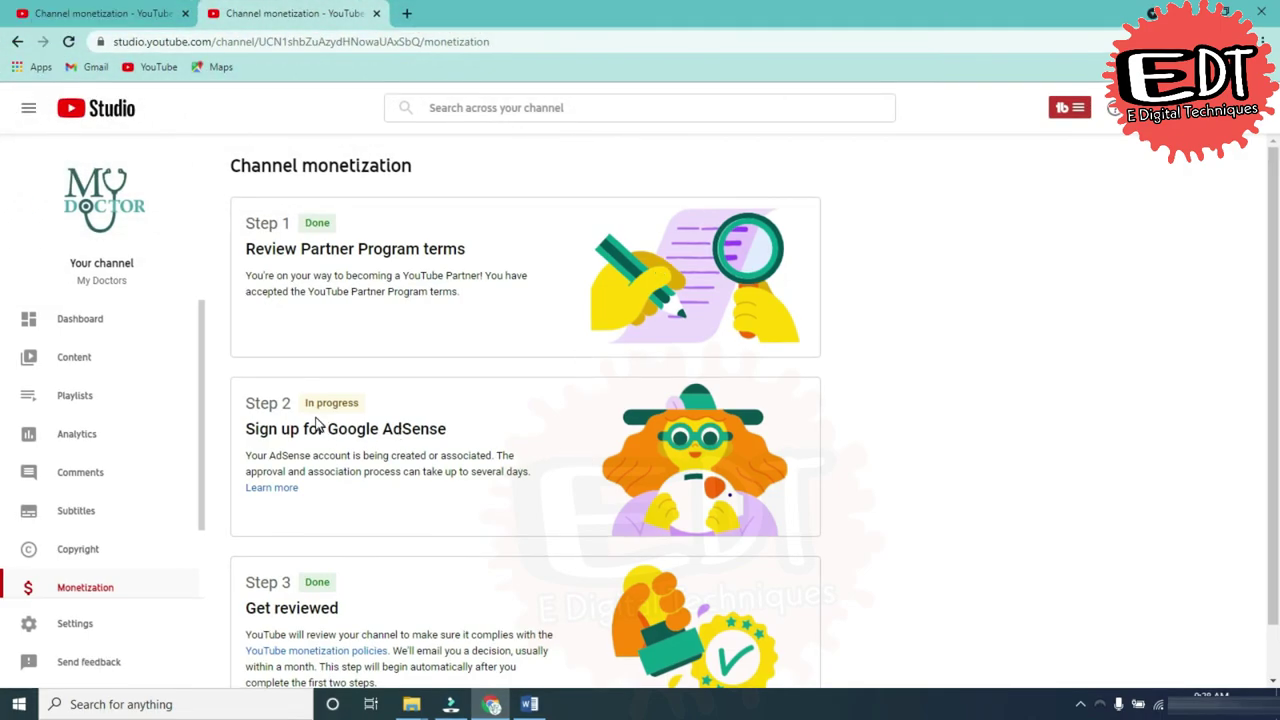
- Check the status of Step 2, Sign up for Google AdSense, on the Channel monetization page
drag(305, 402, 352, 401)
click(367, 408)
drag(307, 402, 370, 412)
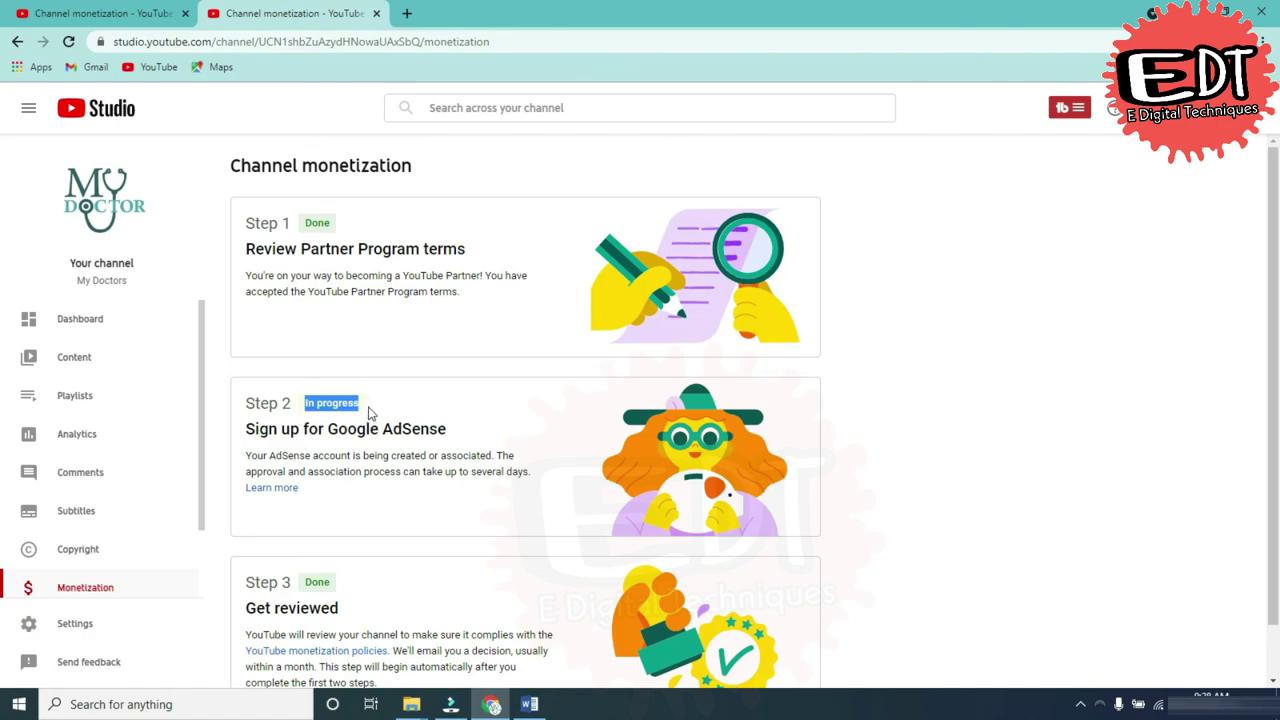